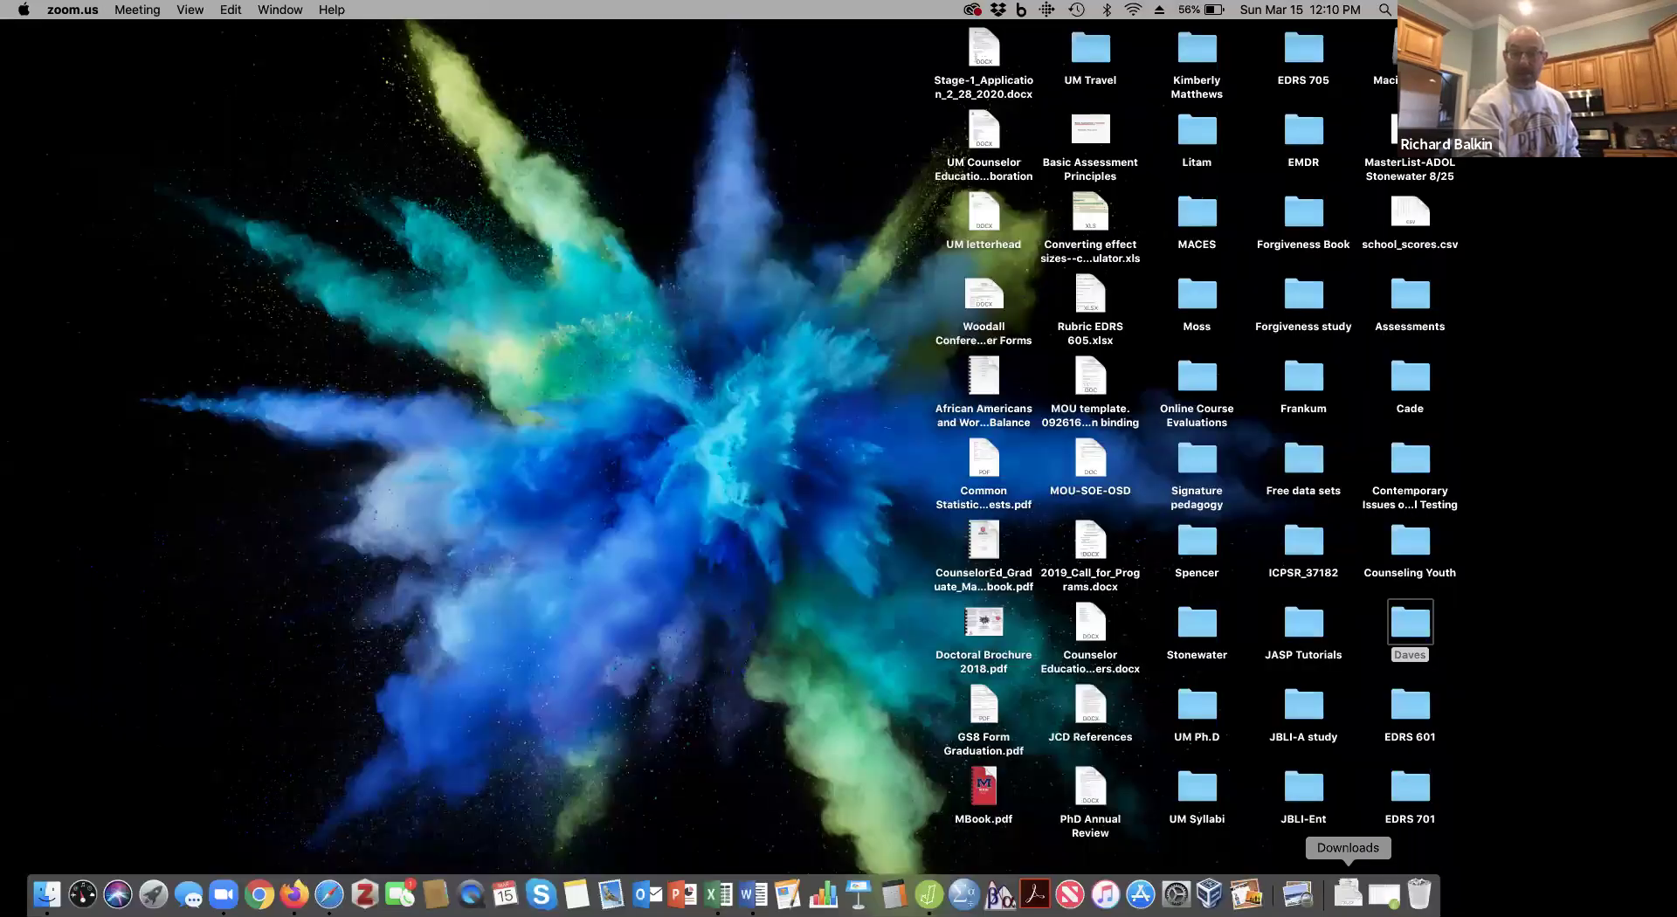
Restore the minimized Statistics Exam data window in JASP from the Dock.
{"action": "left_click", "coordinate": [1348, 893]}
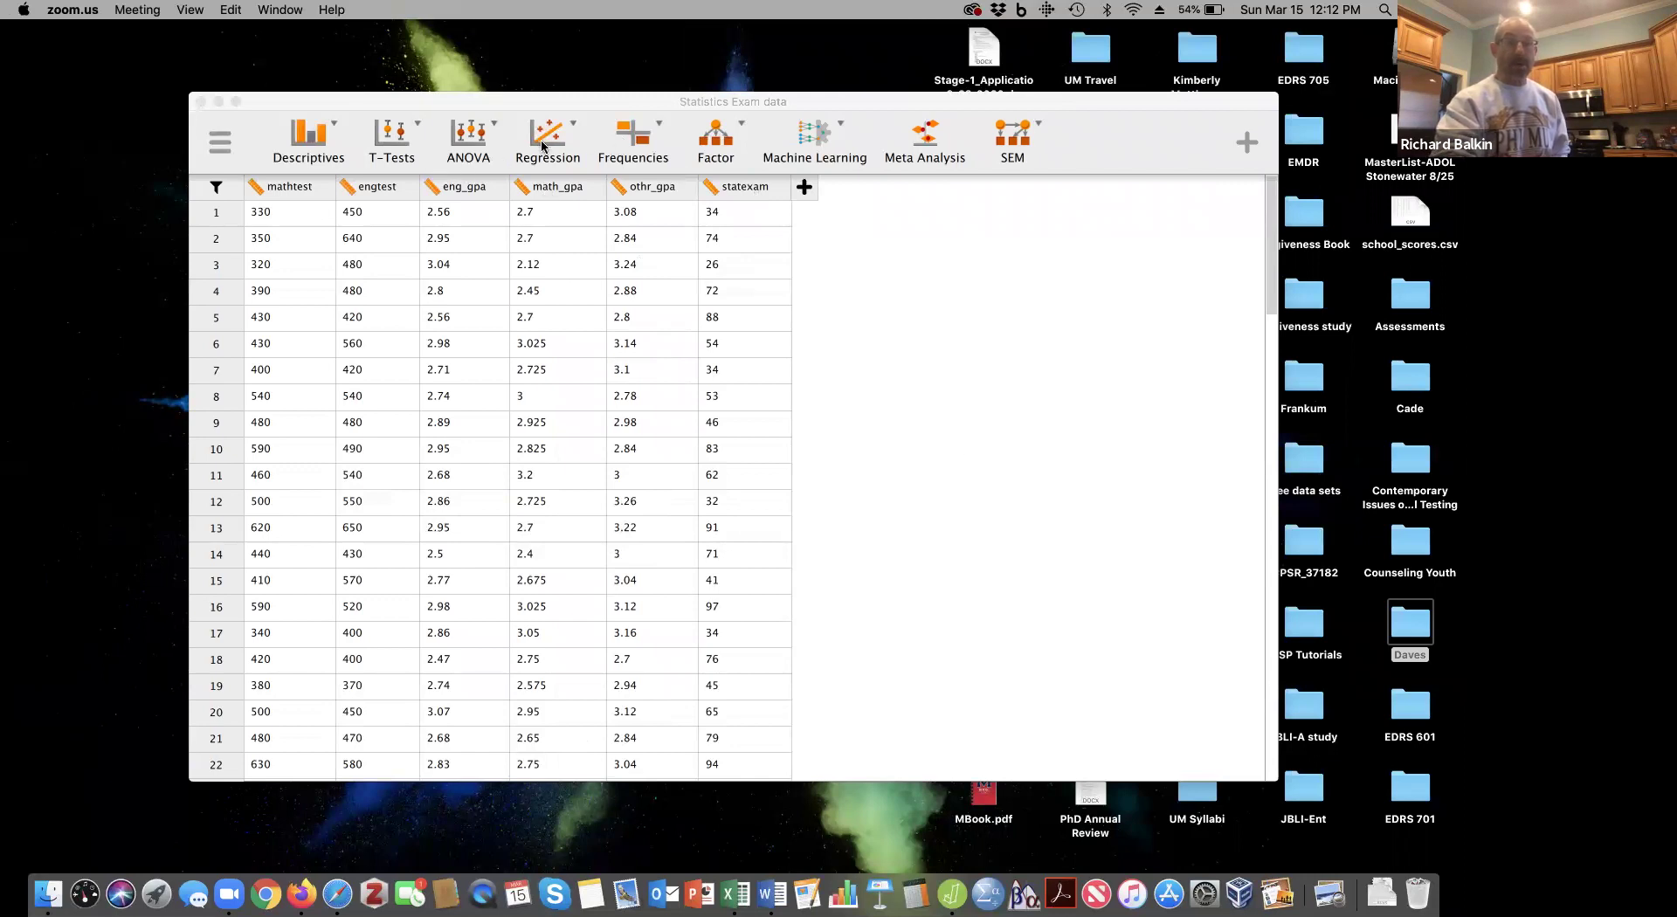
Start a new Linear Regression analysis from the Regression menu.
{"action": "left_click", "coordinate": [542, 147]}
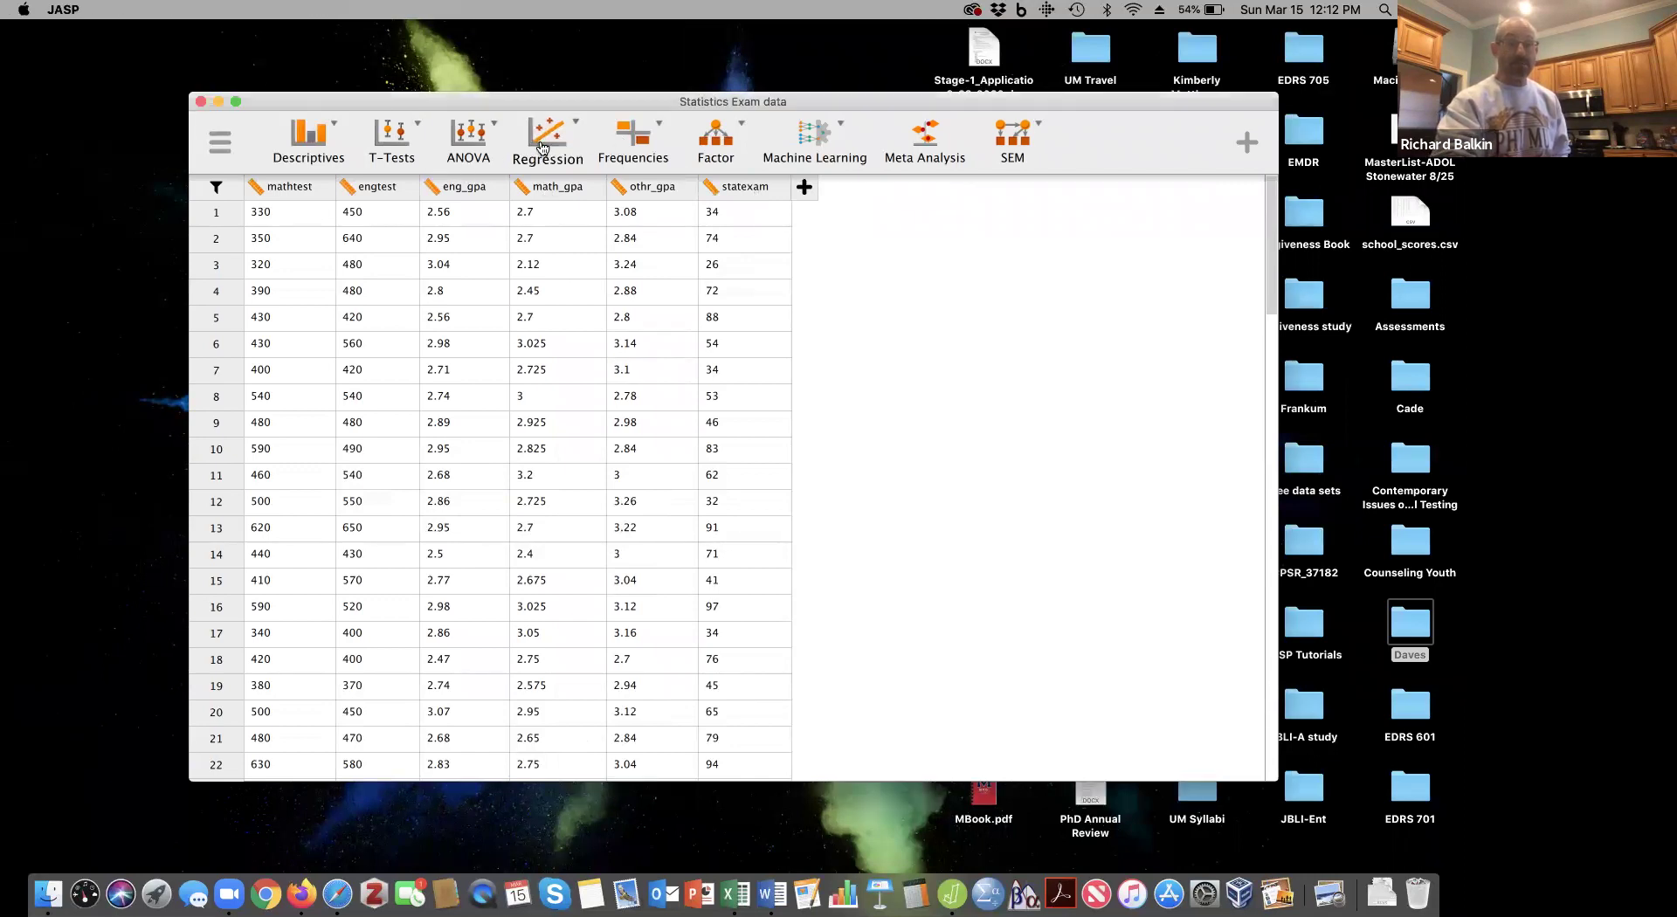
{"action": "left_click", "coordinate": [546, 135]}
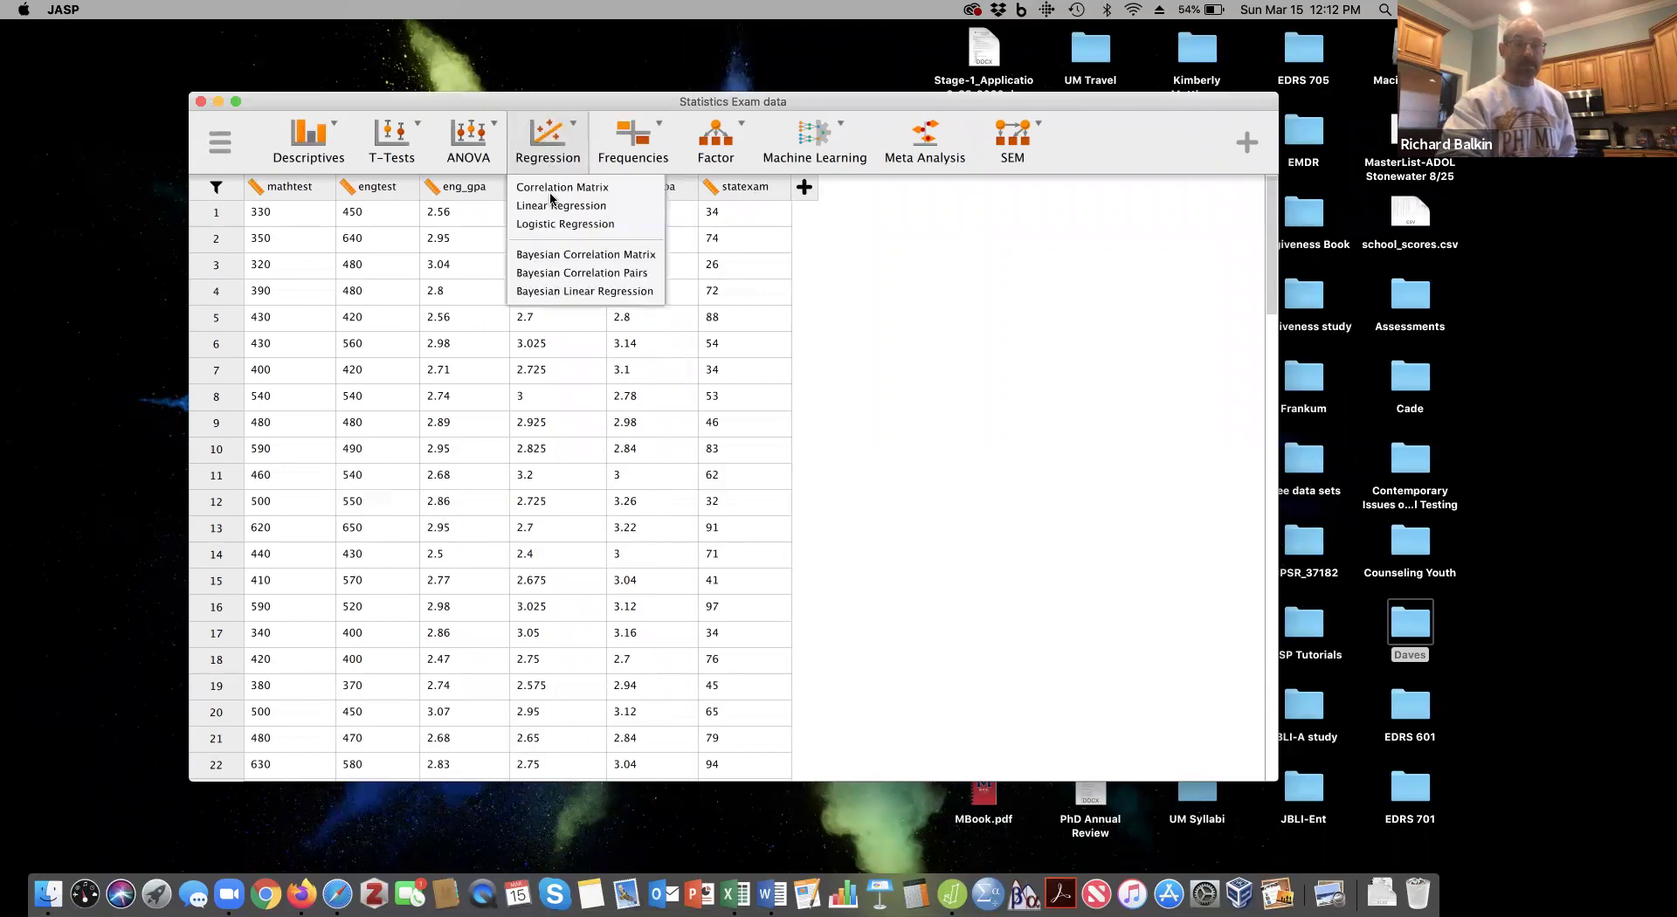
{"action": "left_click", "coordinate": [552, 208]}
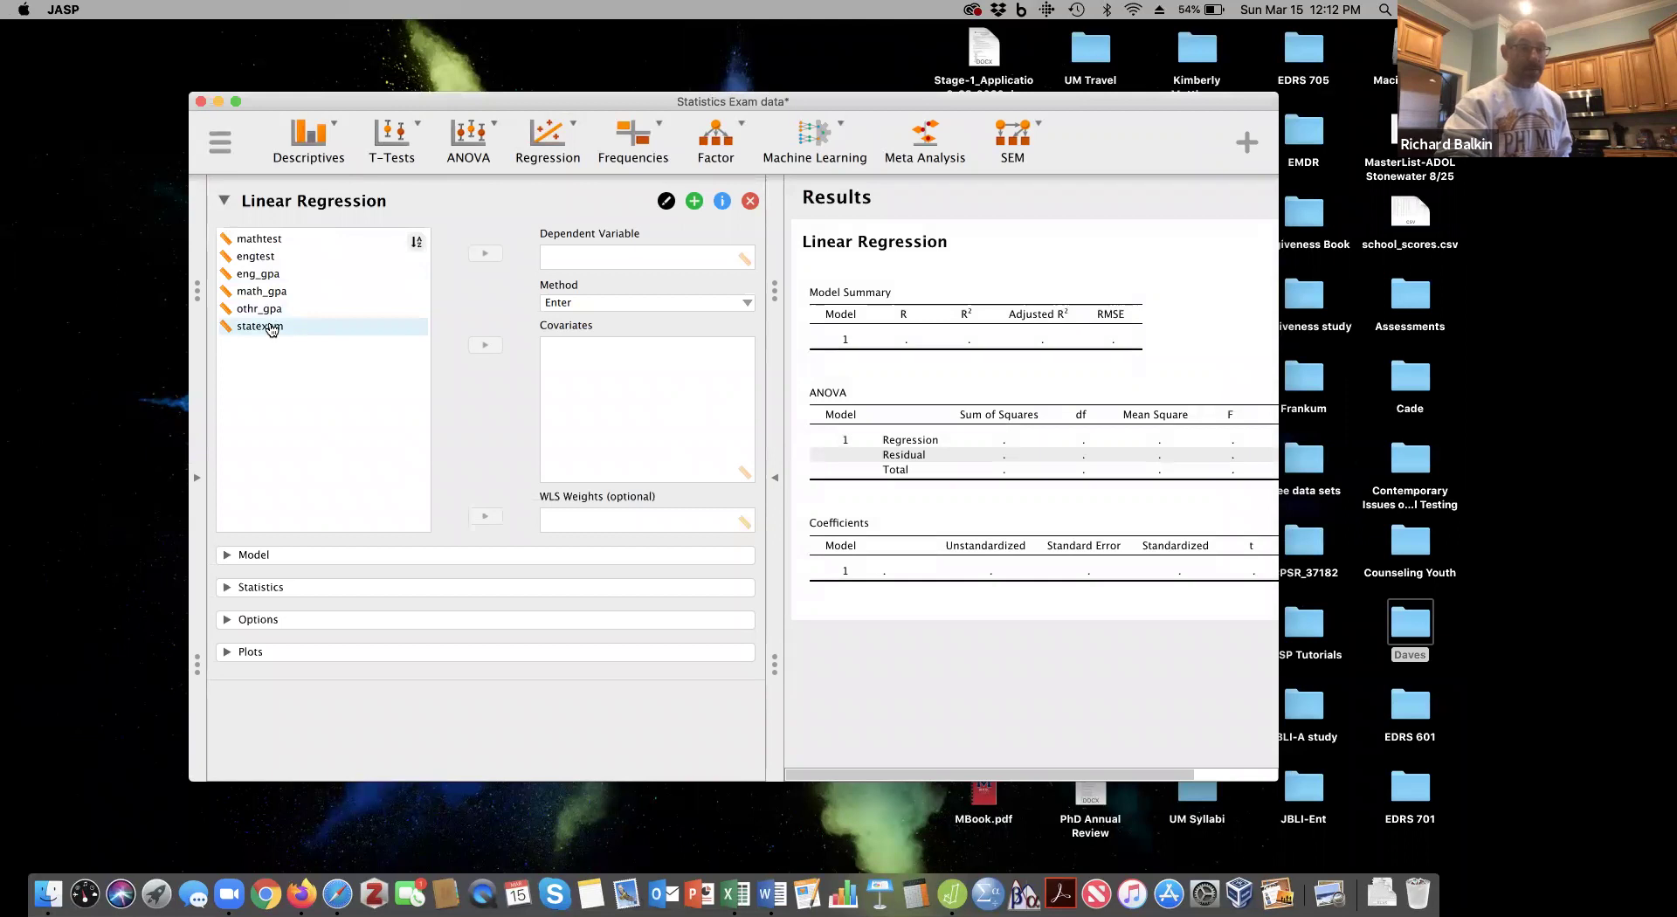
Add mathtest and engtest as covariates and enlarge the window to fit the results.
{"action": "left_click", "coordinate": [271, 329]}
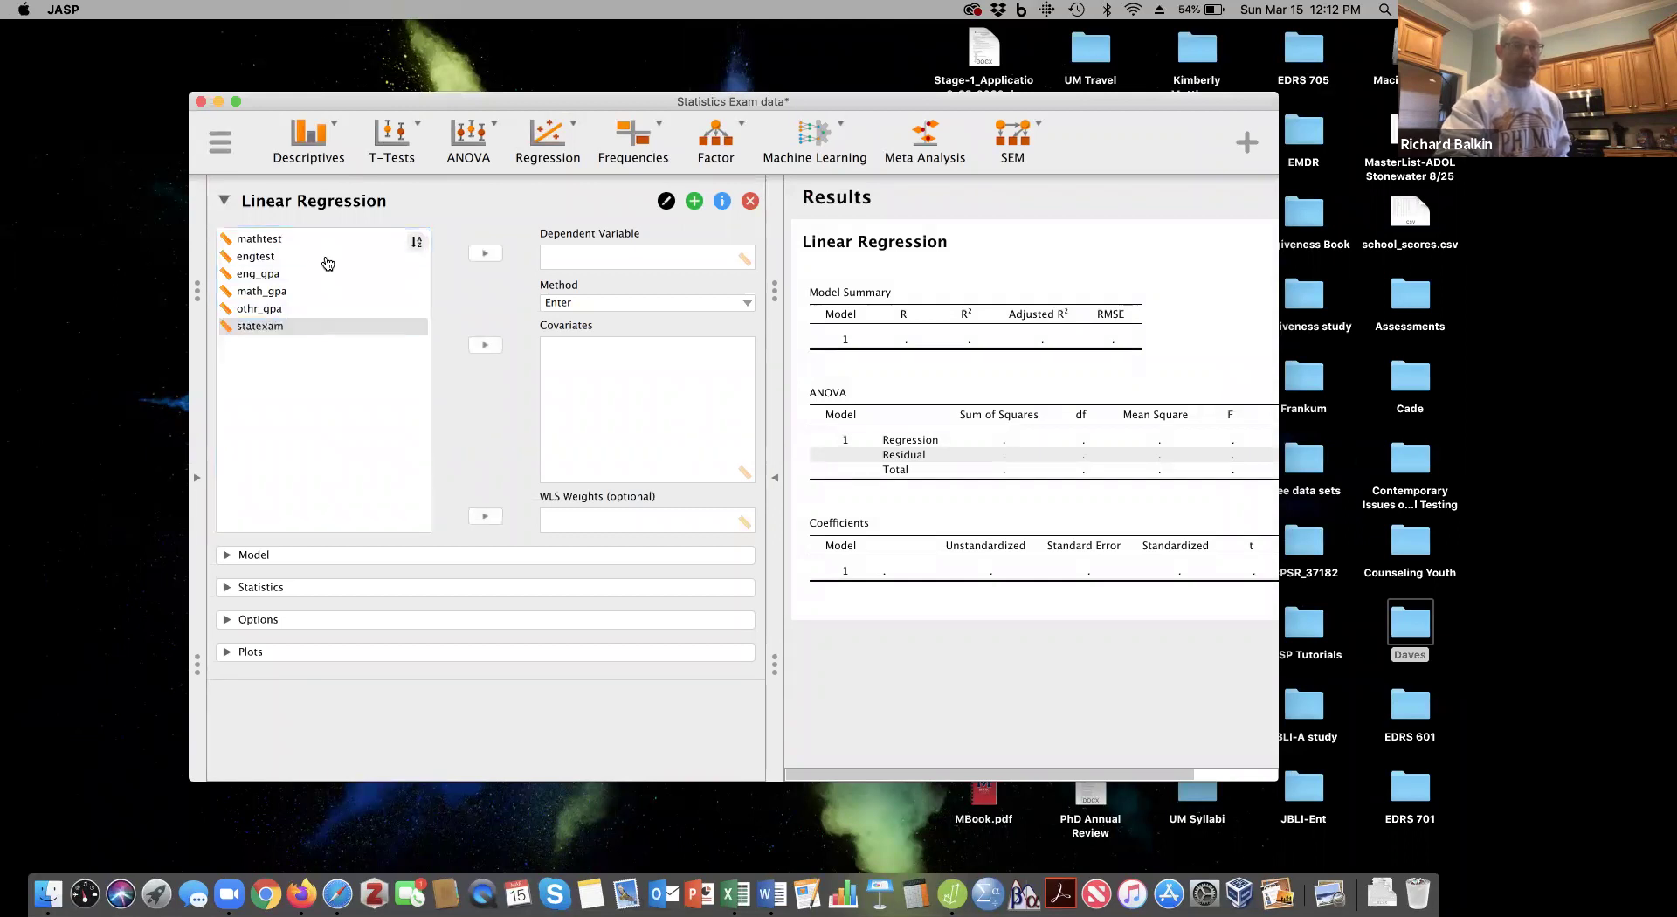
{"action": "left_click", "coordinate": [277, 240]}
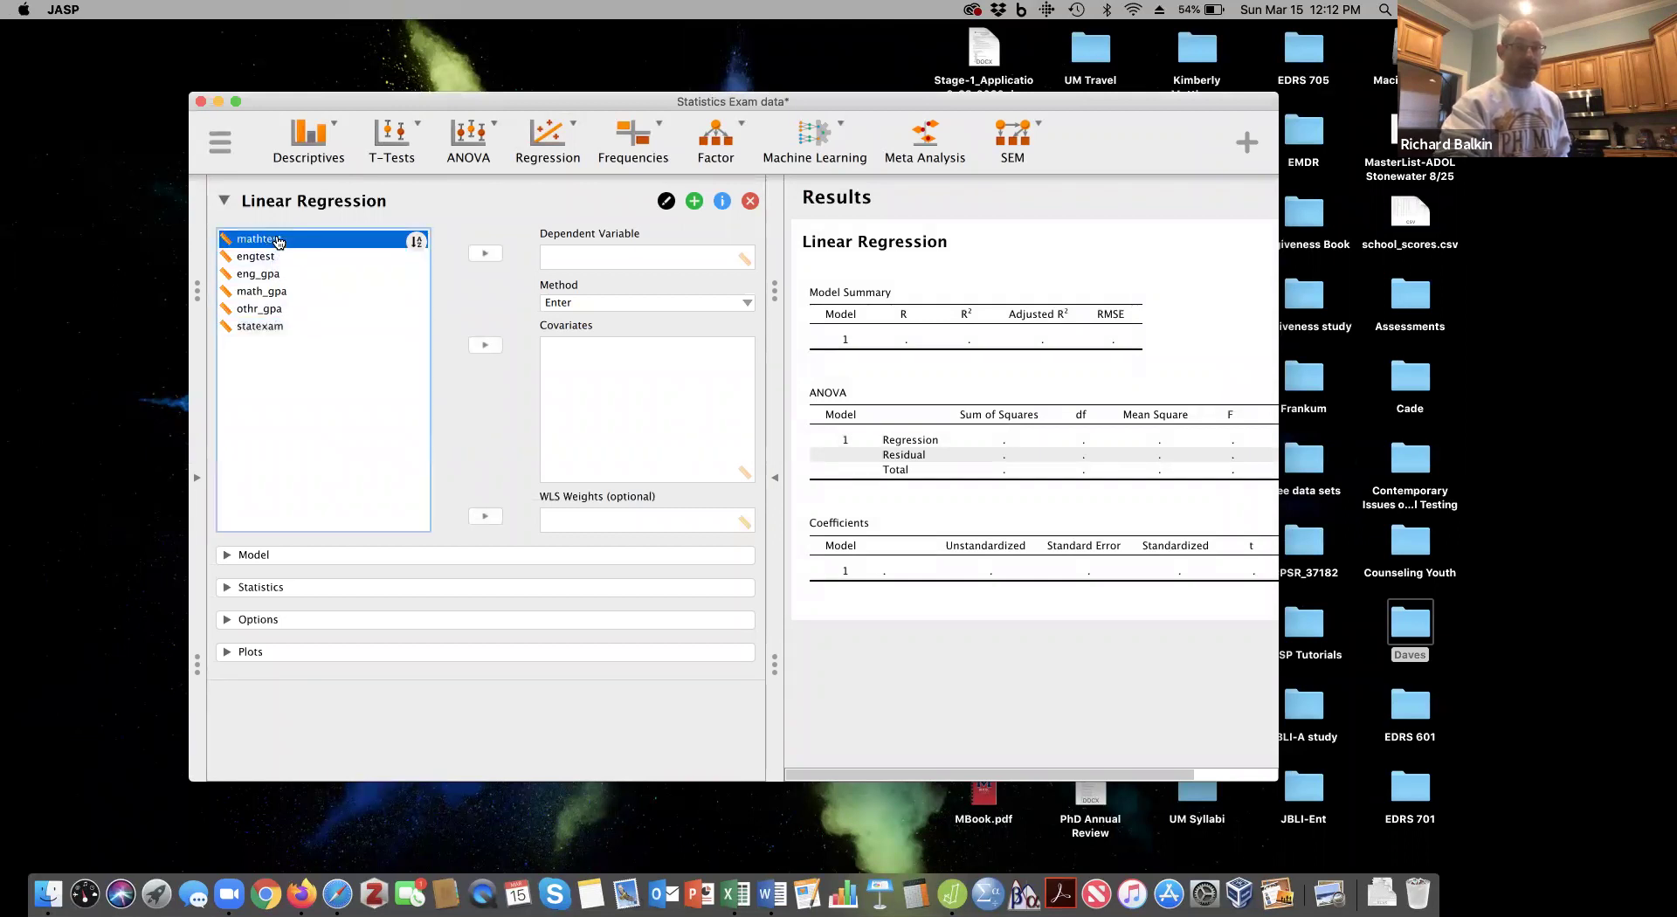
{"action": "left_click", "coordinate": [478, 347]}
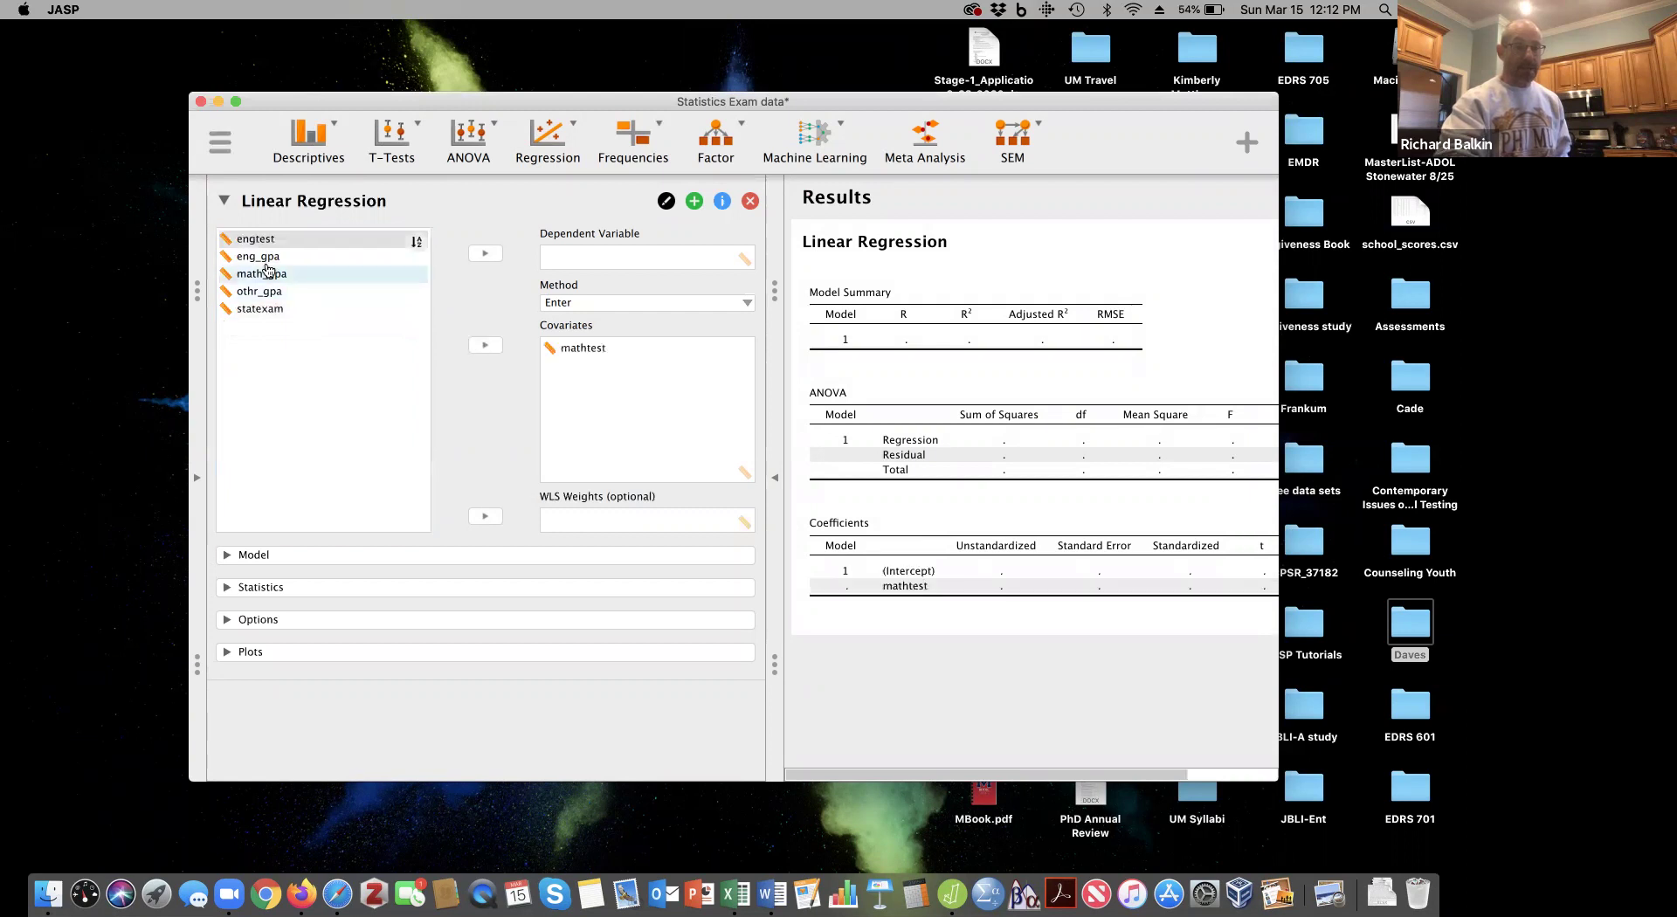
{"action": "left_click", "coordinate": [259, 239]}
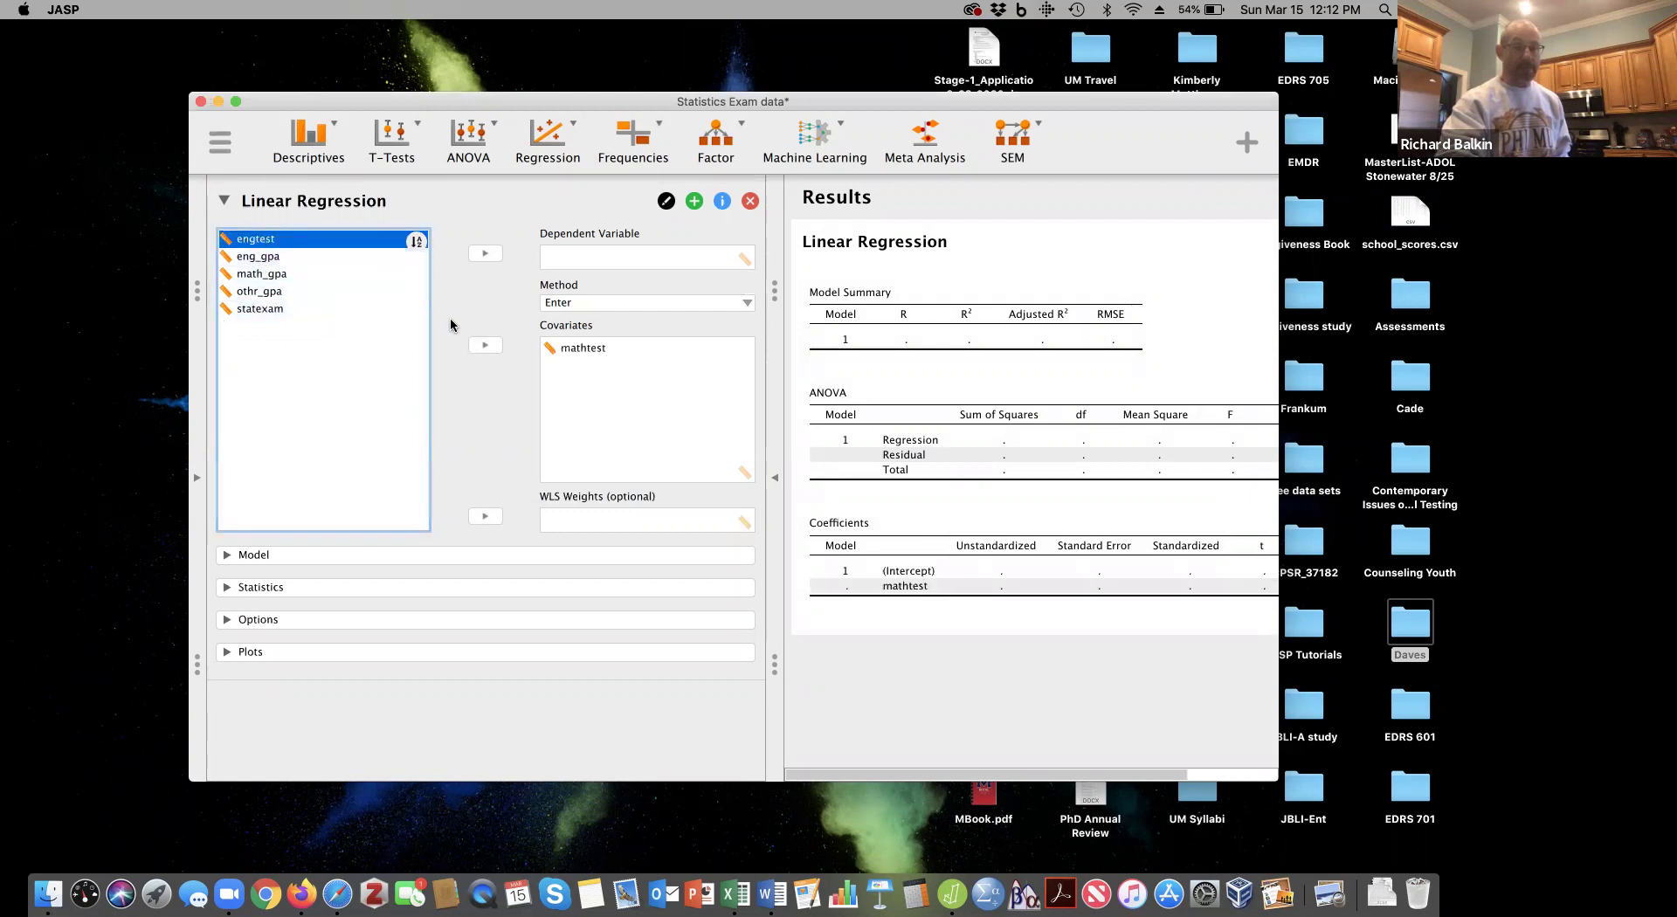
{"action": "left_click", "coordinate": [479, 347]}
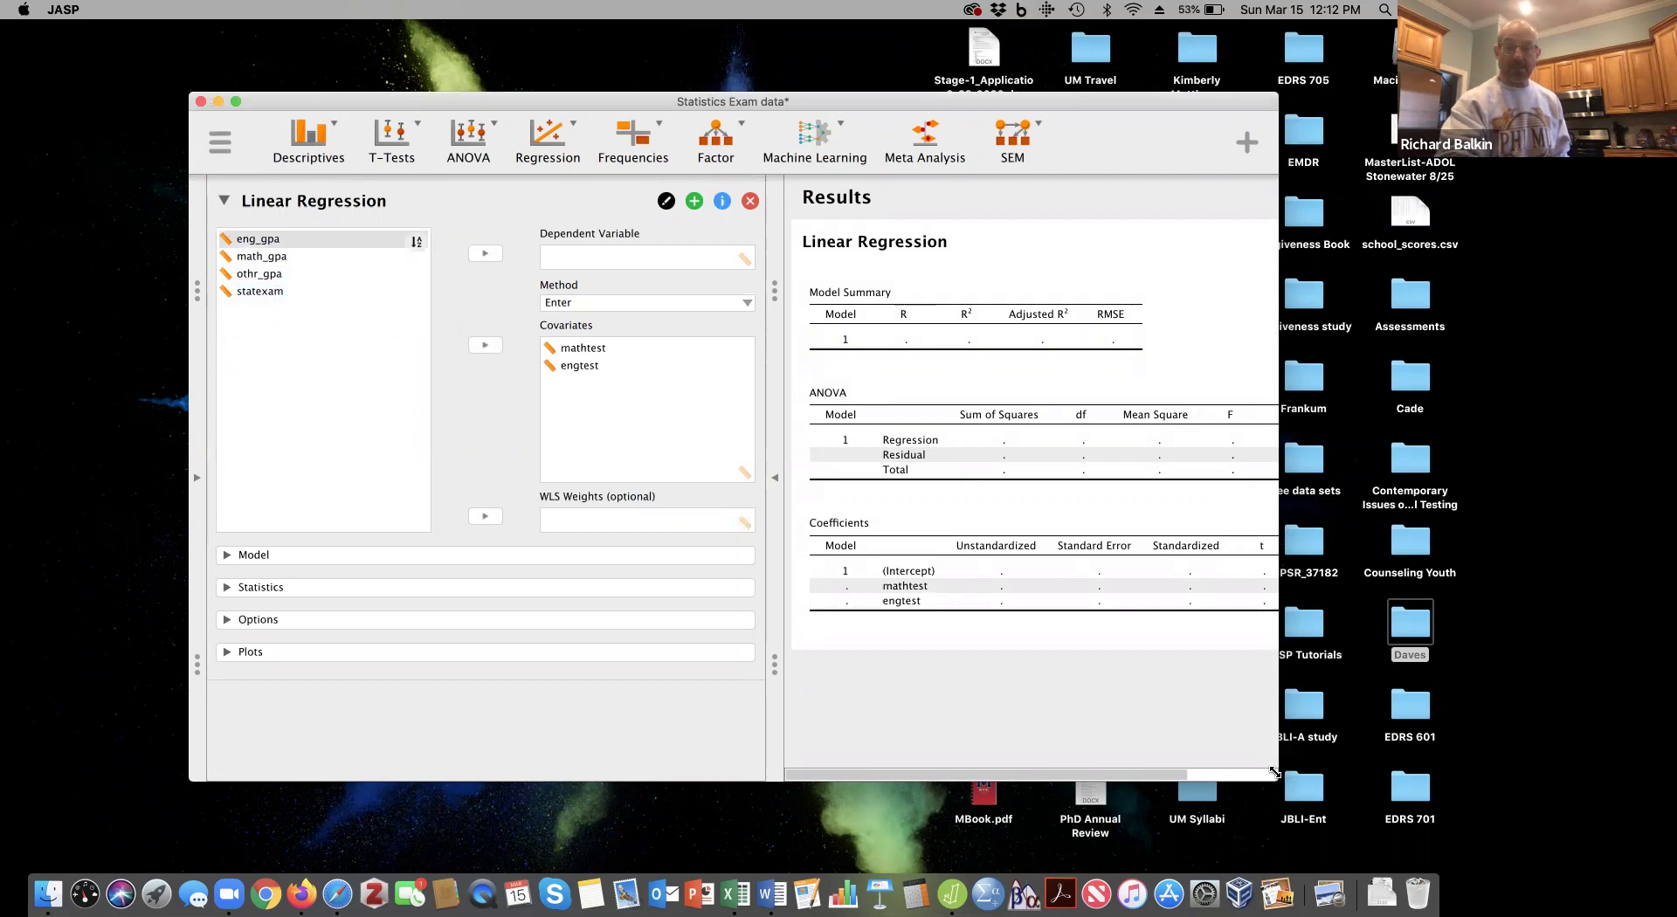
{"action": "left_click_drag", "start_coordinate": [1302, 777], "coordinate": [1418, 801]}
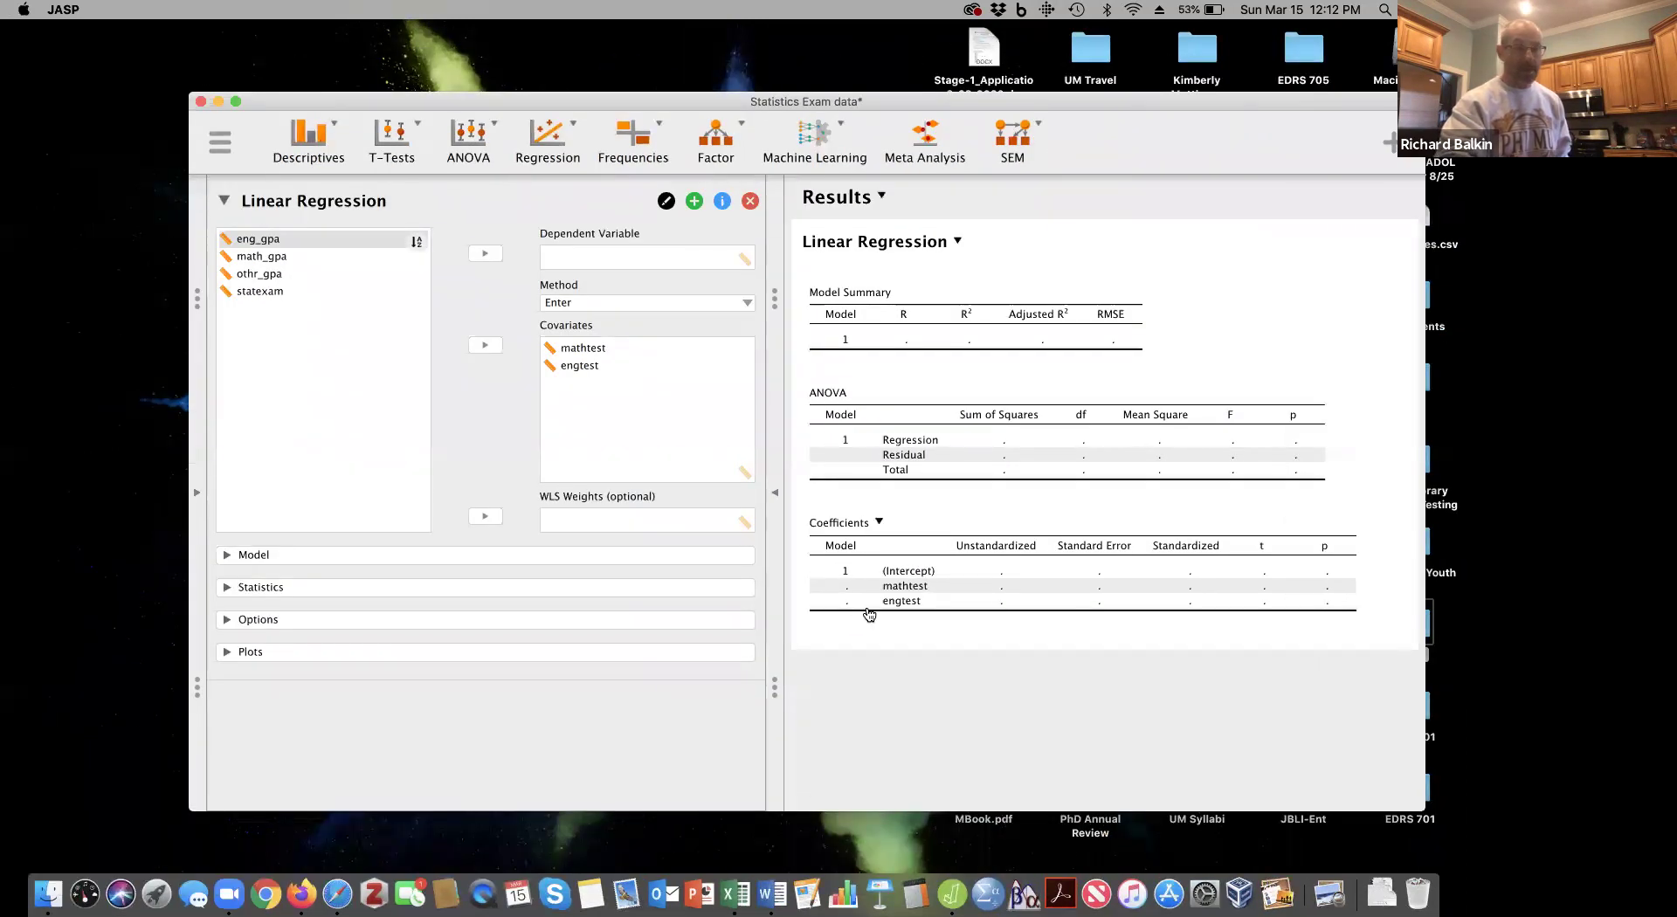
{"action": "left_click", "coordinate": [259, 290]}
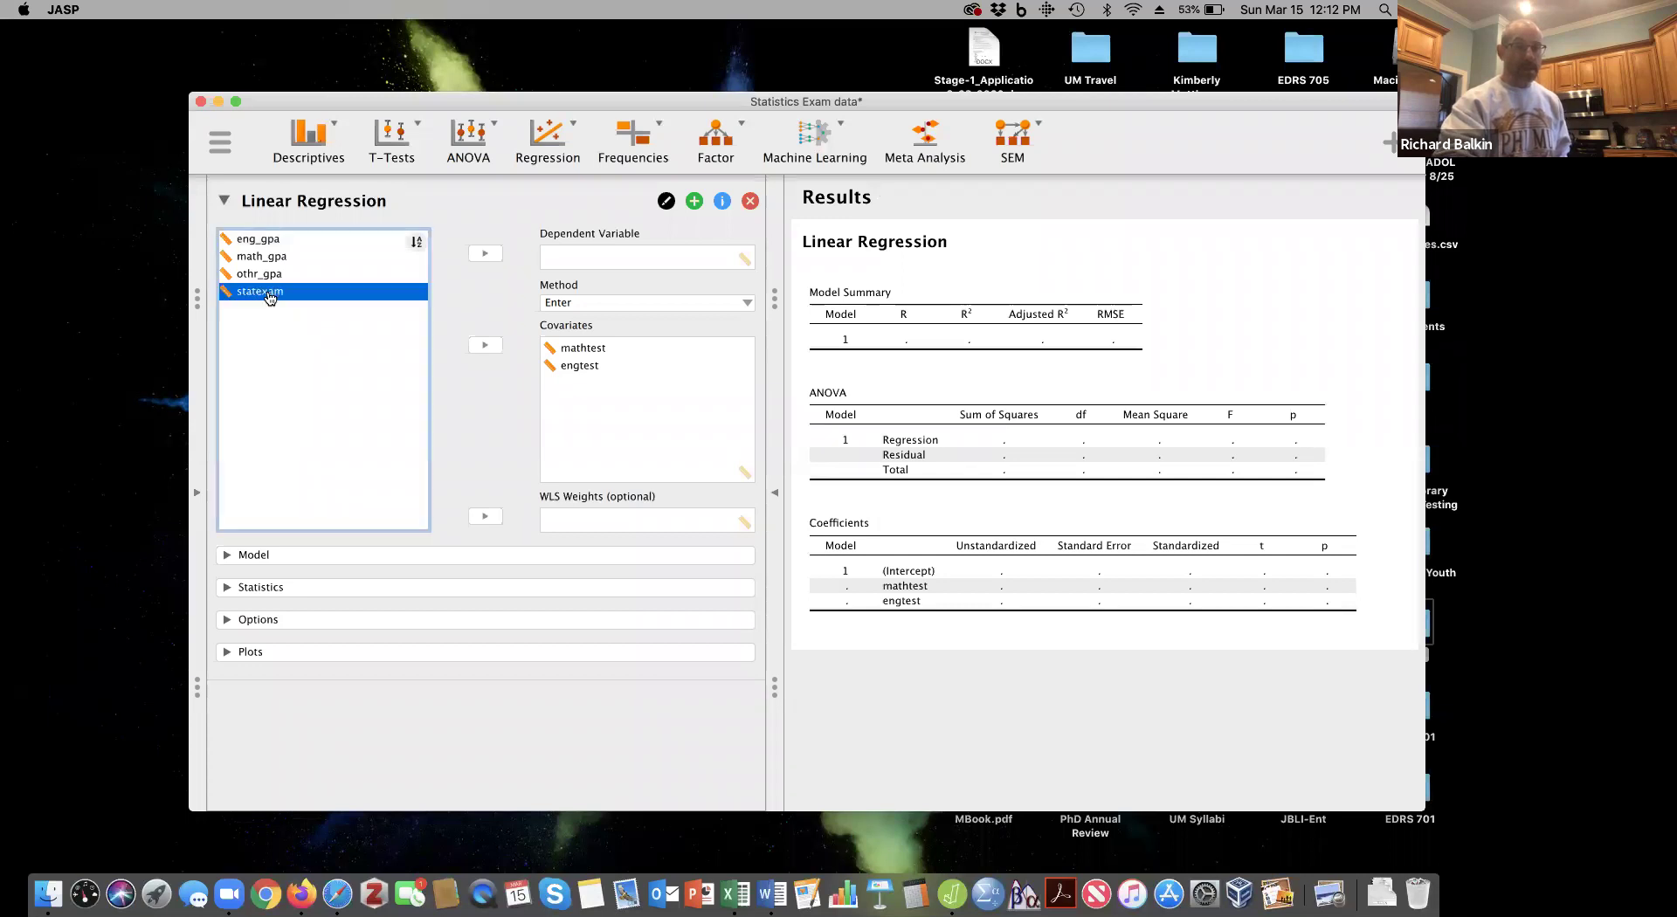
Make statexam the dependent variable, then expand the Plots options.
{"action": "left_click", "coordinate": [485, 253]}
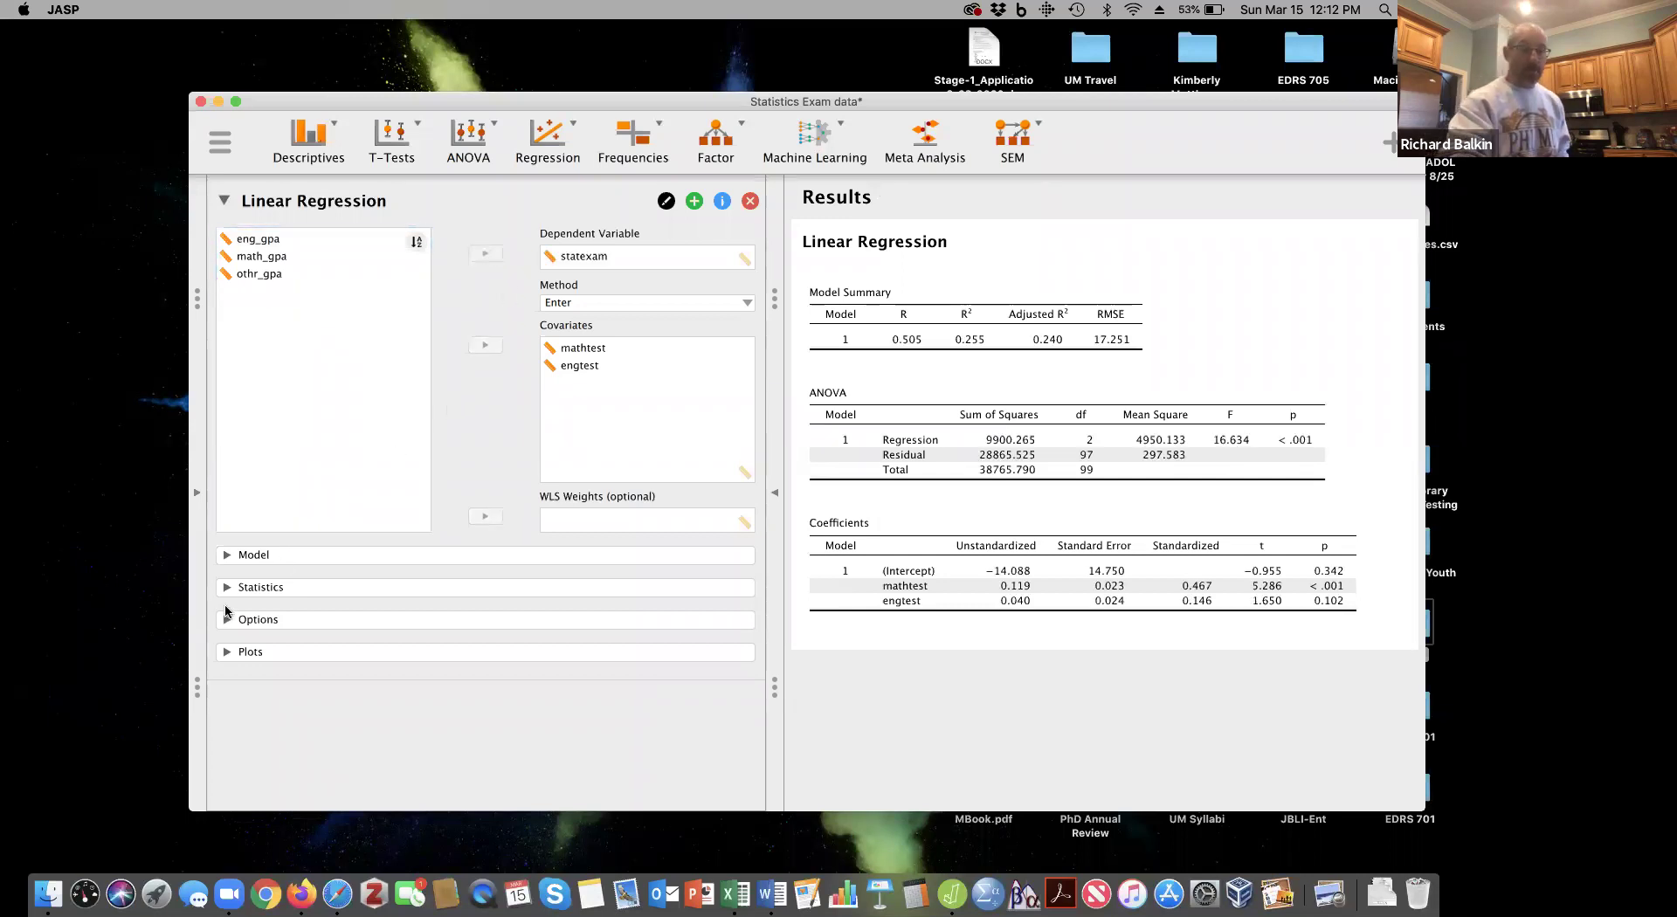
{"action": "left_click", "coordinate": [225, 653]}
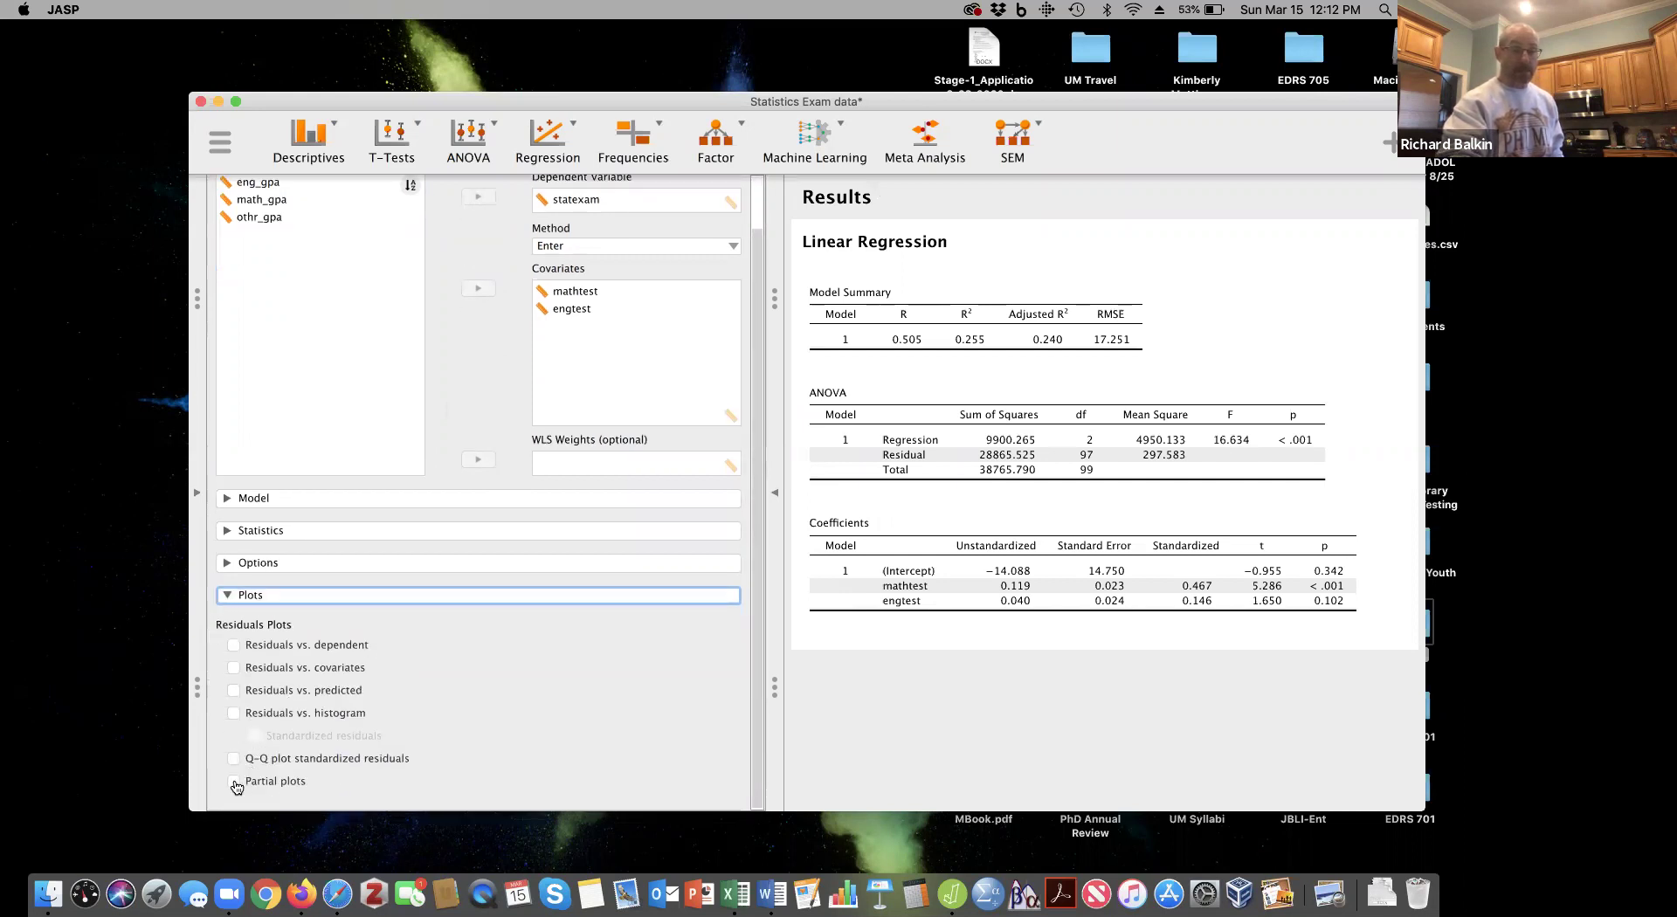
Turn on partial plots and review statexam against mathtest and against engtest.
{"action": "left_click", "coordinate": [234, 782]}
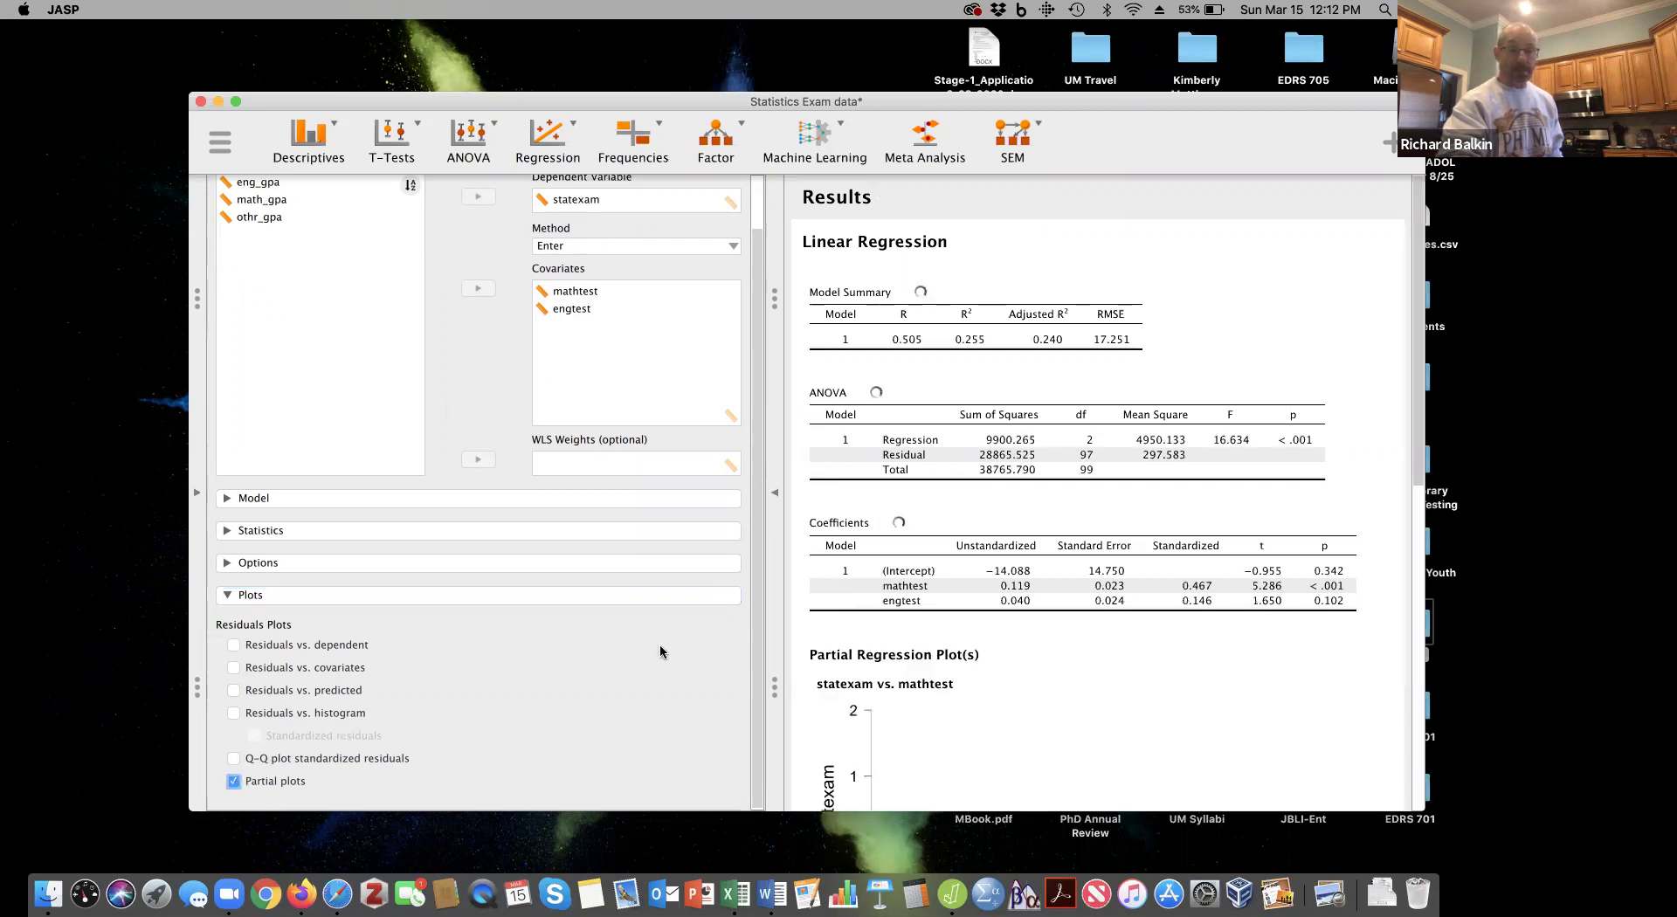
{"action": "scroll", "coordinate": [946, 642], "scroll_direction": "down", "scroll_amount": 5}
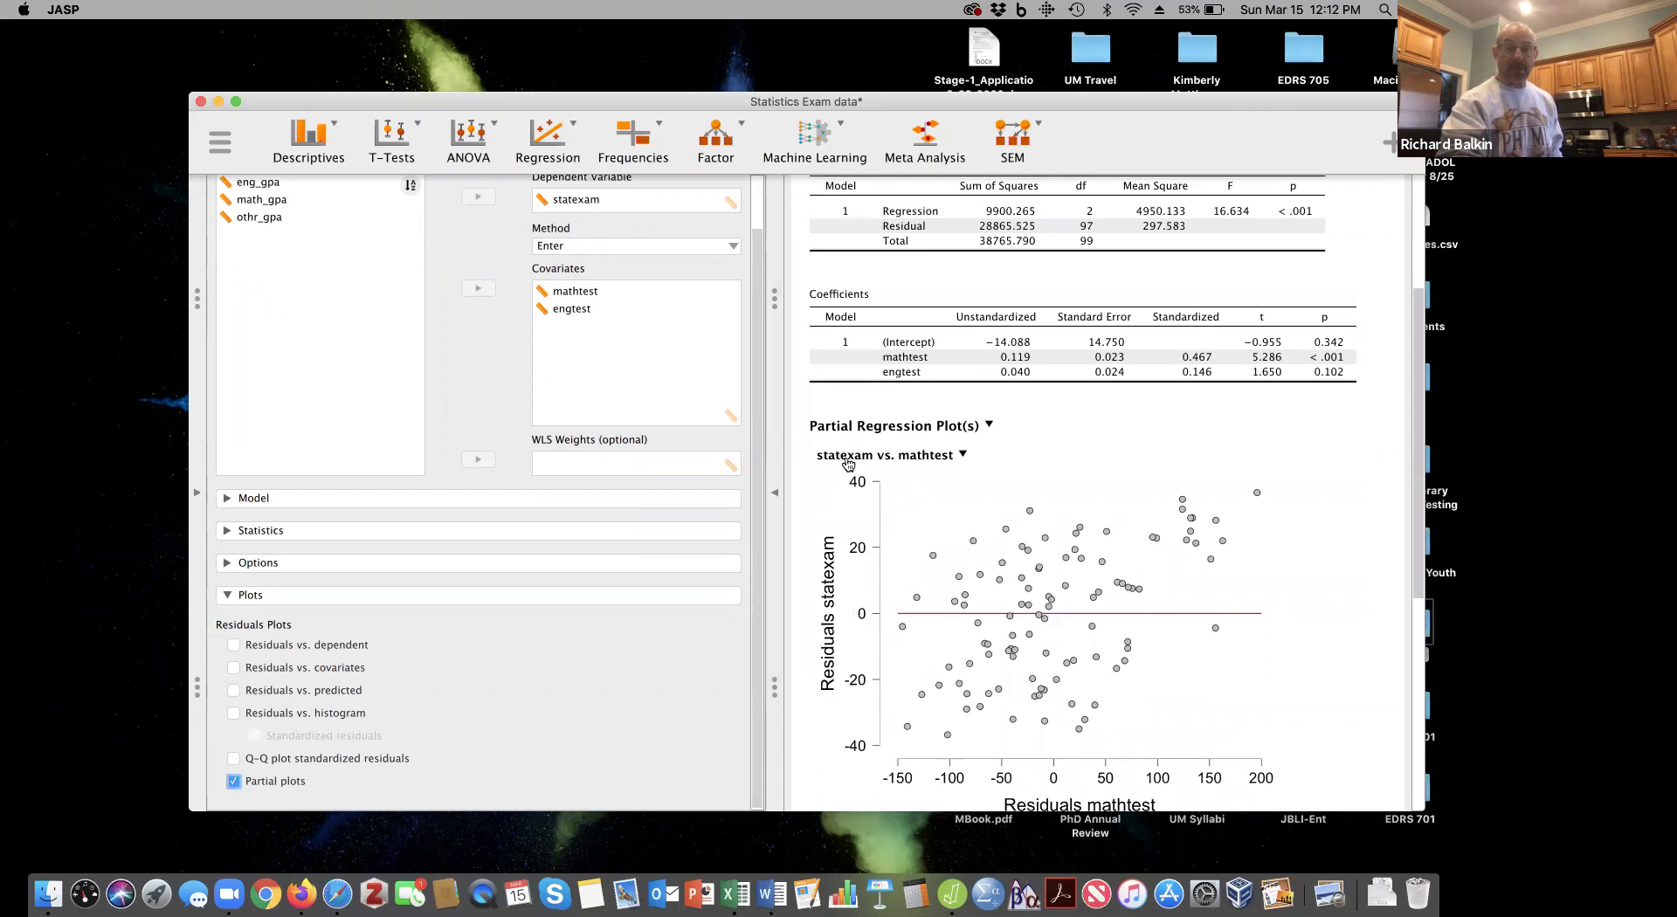
{"action": "scroll", "coordinate": [996, 509], "scroll_direction": "down", "scroll_amount": 5}
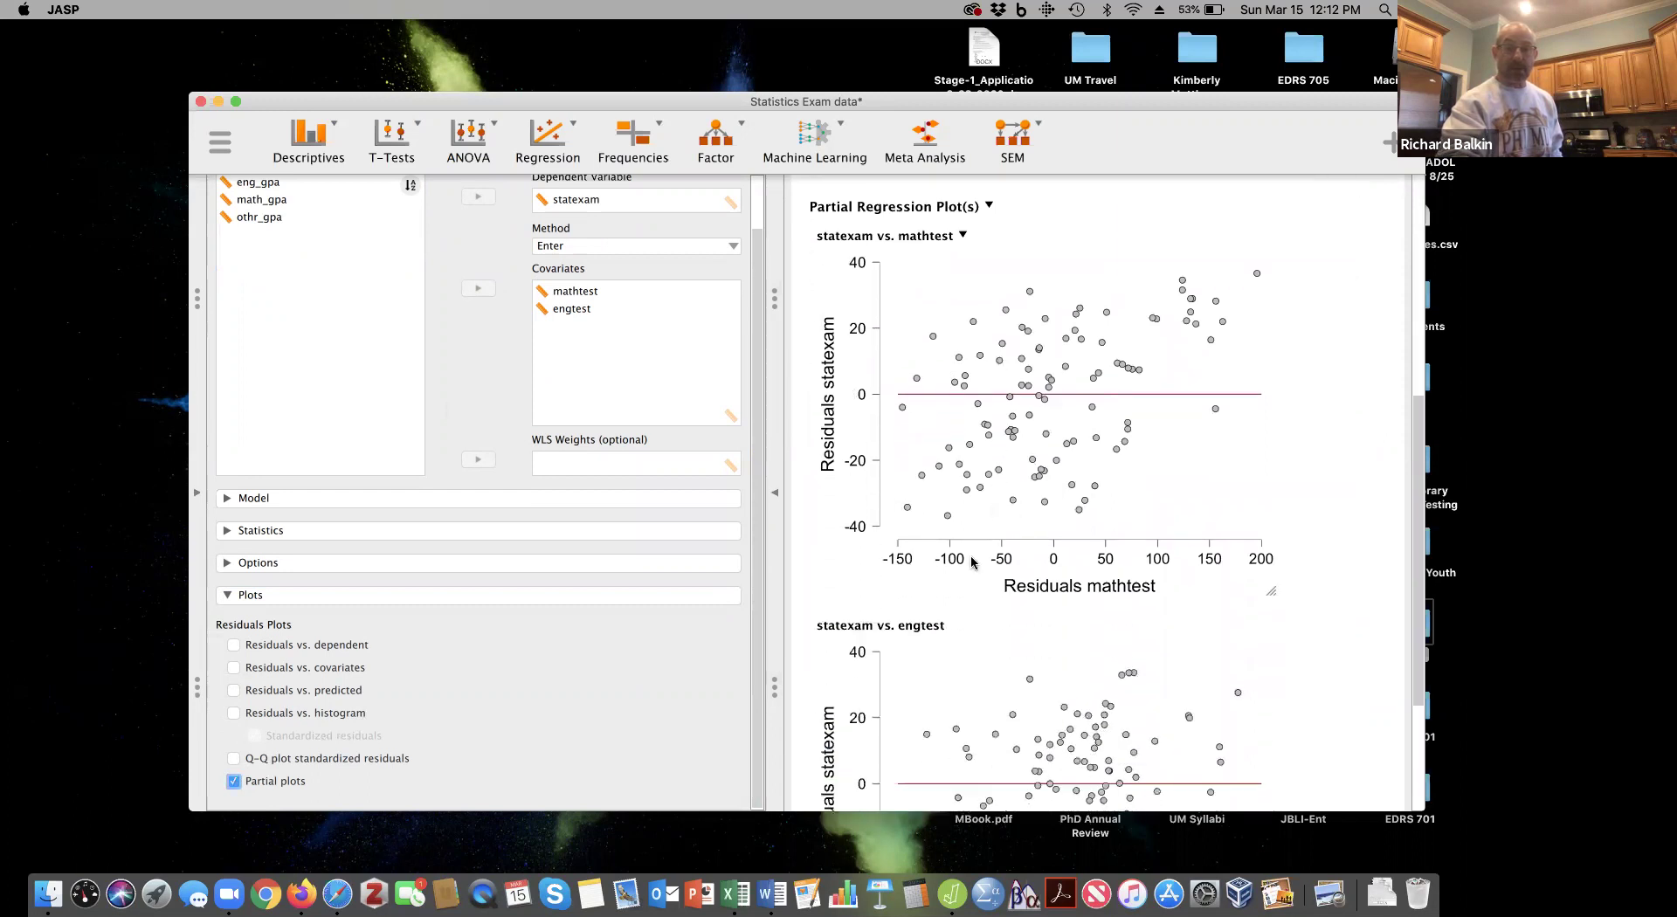
{"action": "scroll", "coordinate": [924, 649], "scroll_direction": "down", "scroll_amount": 5}
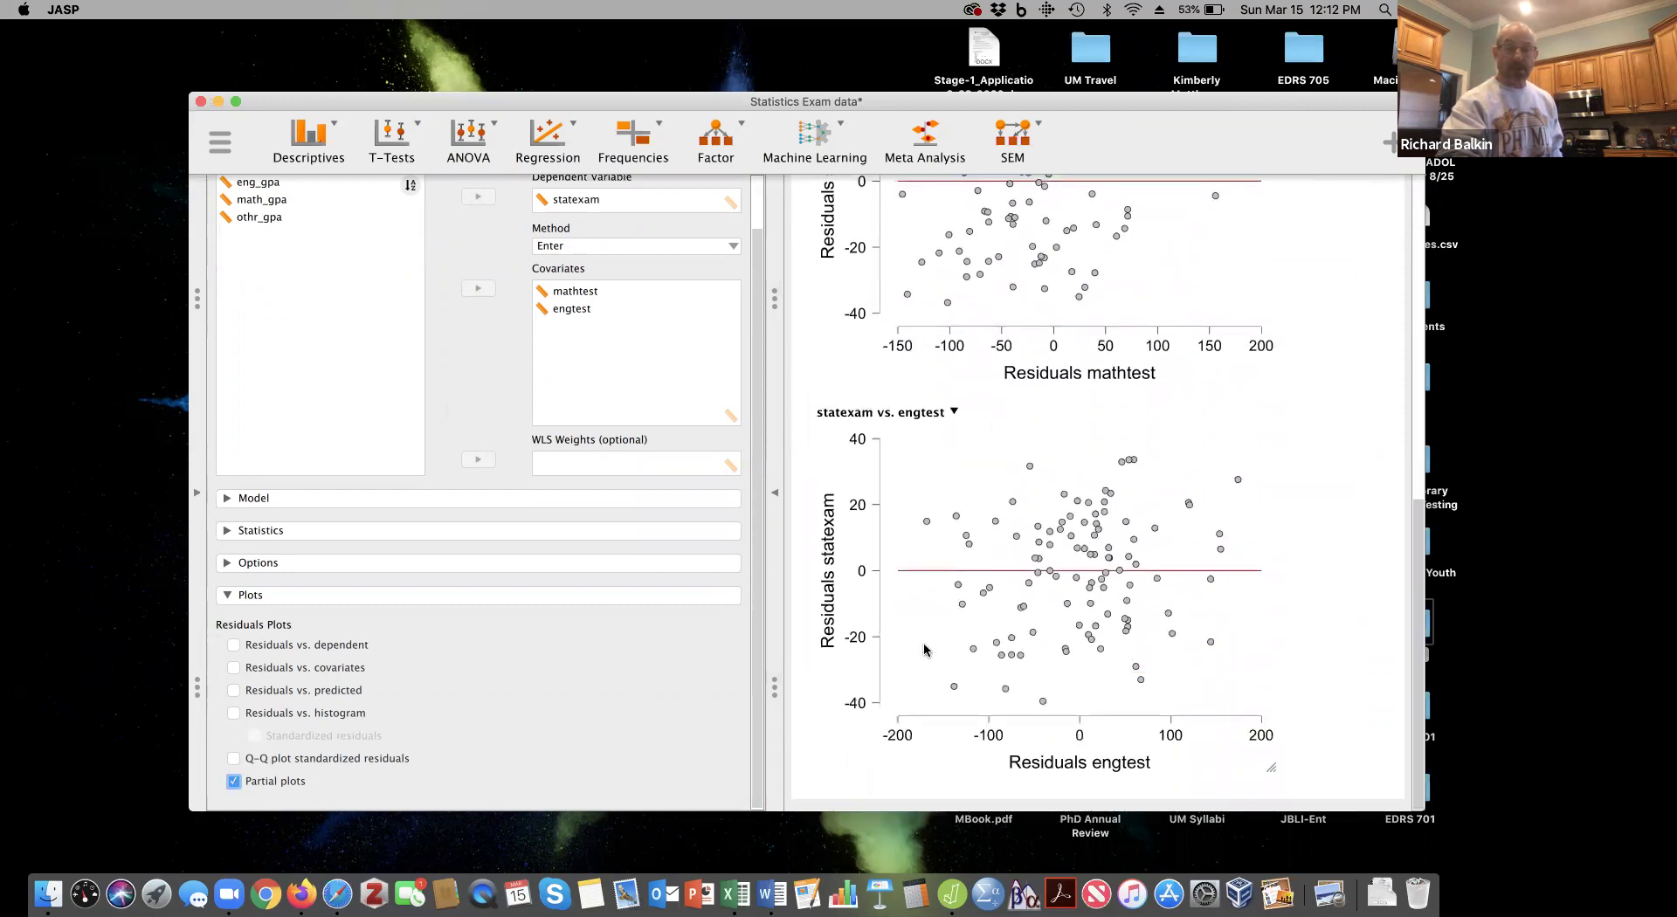
{"action": "scroll", "coordinate": [924, 649], "scroll_direction": "up", "scroll_amount": 3}
{"action": "scroll", "coordinate": [924, 649], "scroll_direction": "up", "scroll_amount": 5}
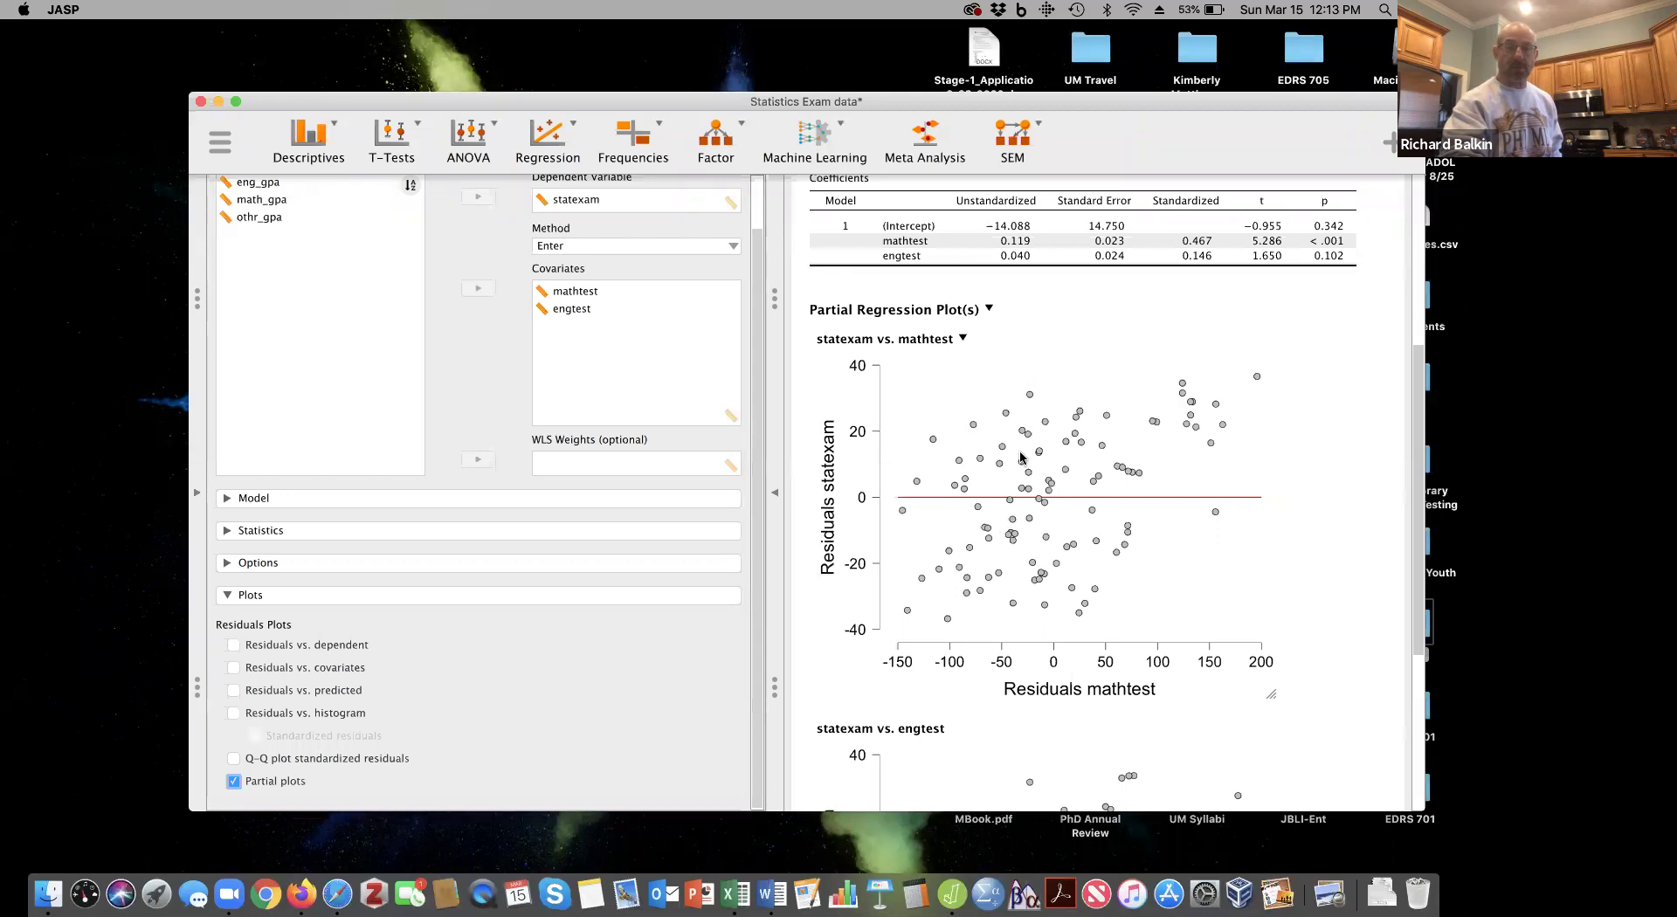
{"action": "scroll", "coordinate": [1035, 522], "scroll_direction": "down", "scroll_amount": 4}
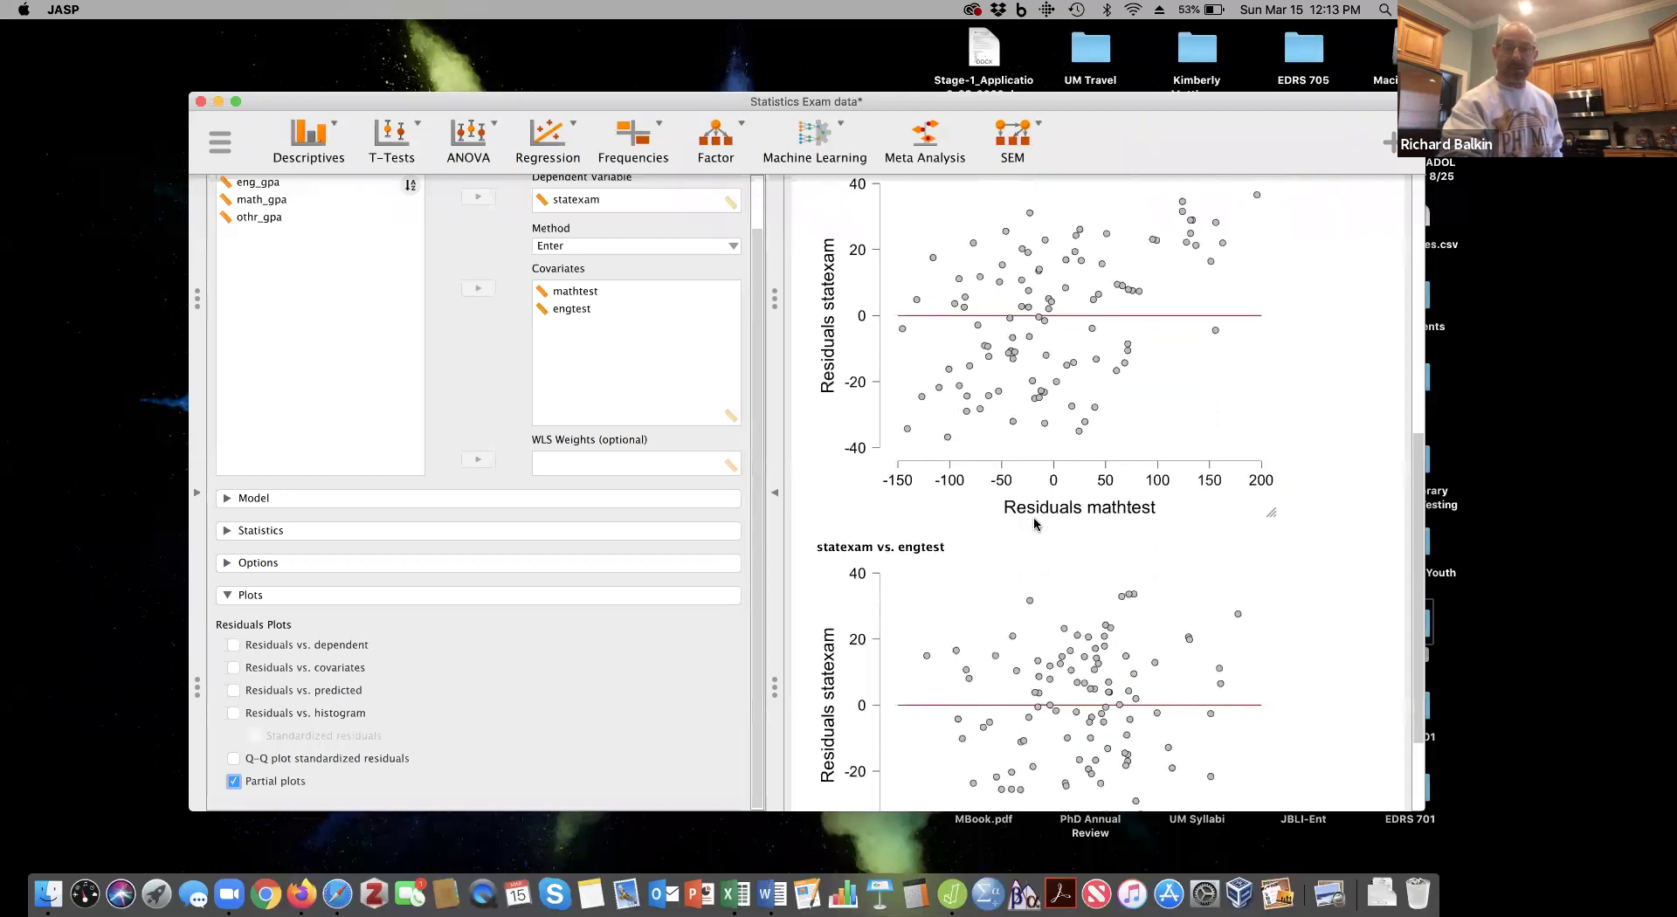
{"action": "scroll", "coordinate": [1040, 673], "scroll_direction": "down", "scroll_amount": 2}
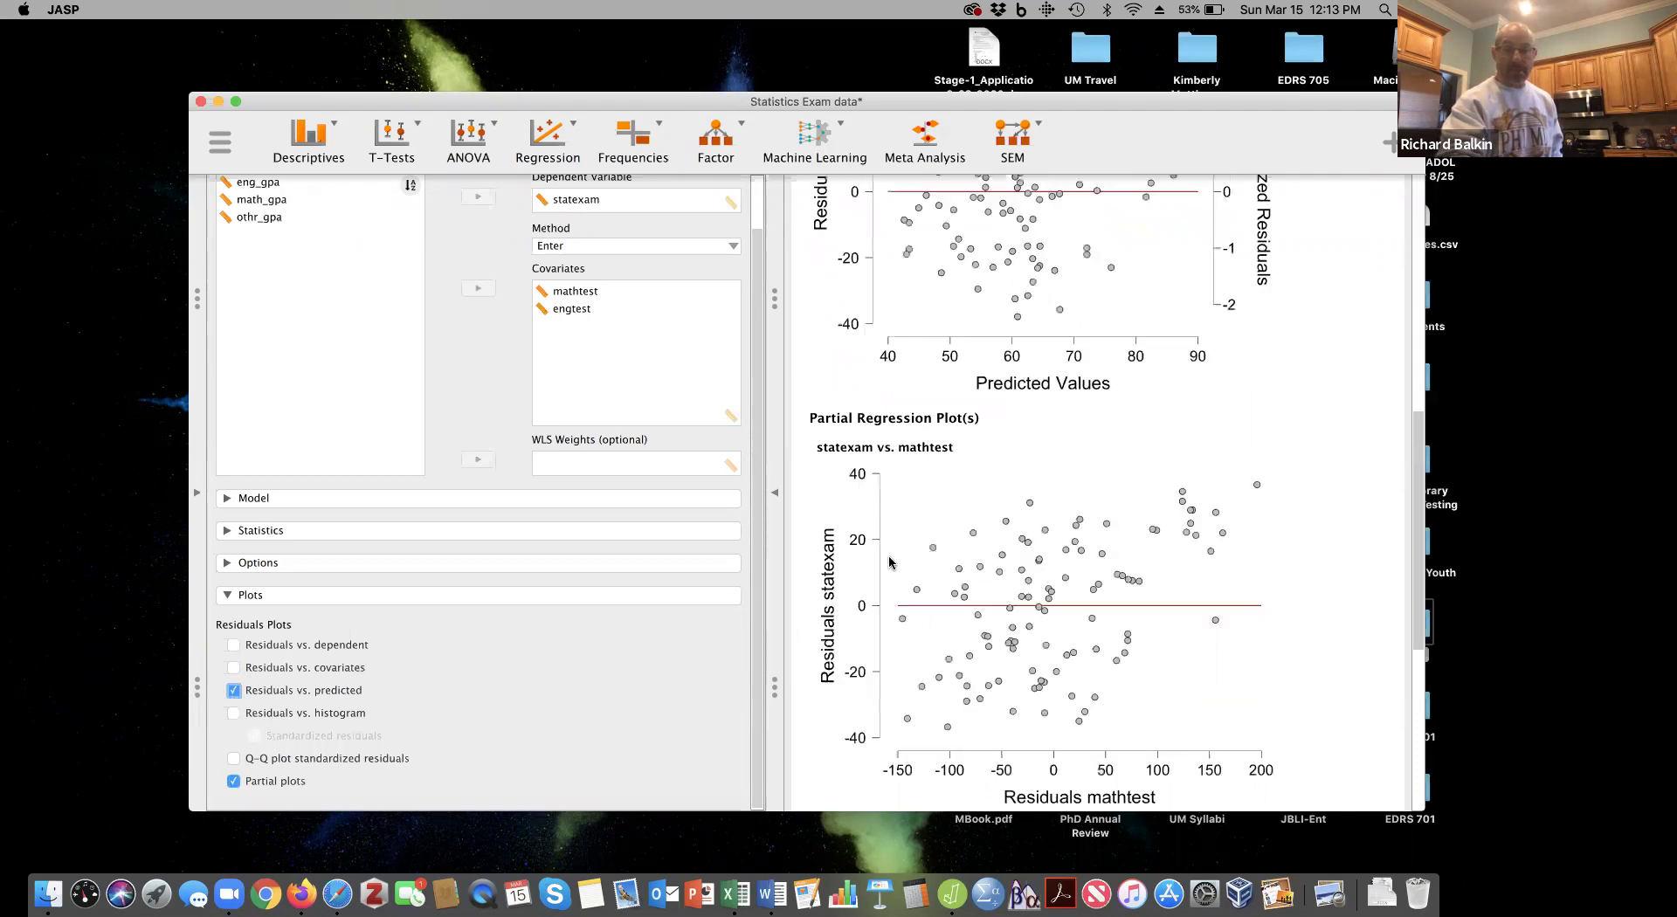
Scroll the results up to view the residuals-versus-predicted-values plot.
{"action": "scroll", "coordinate": [913, 566], "scroll_direction": "up", "scroll_amount": 5}
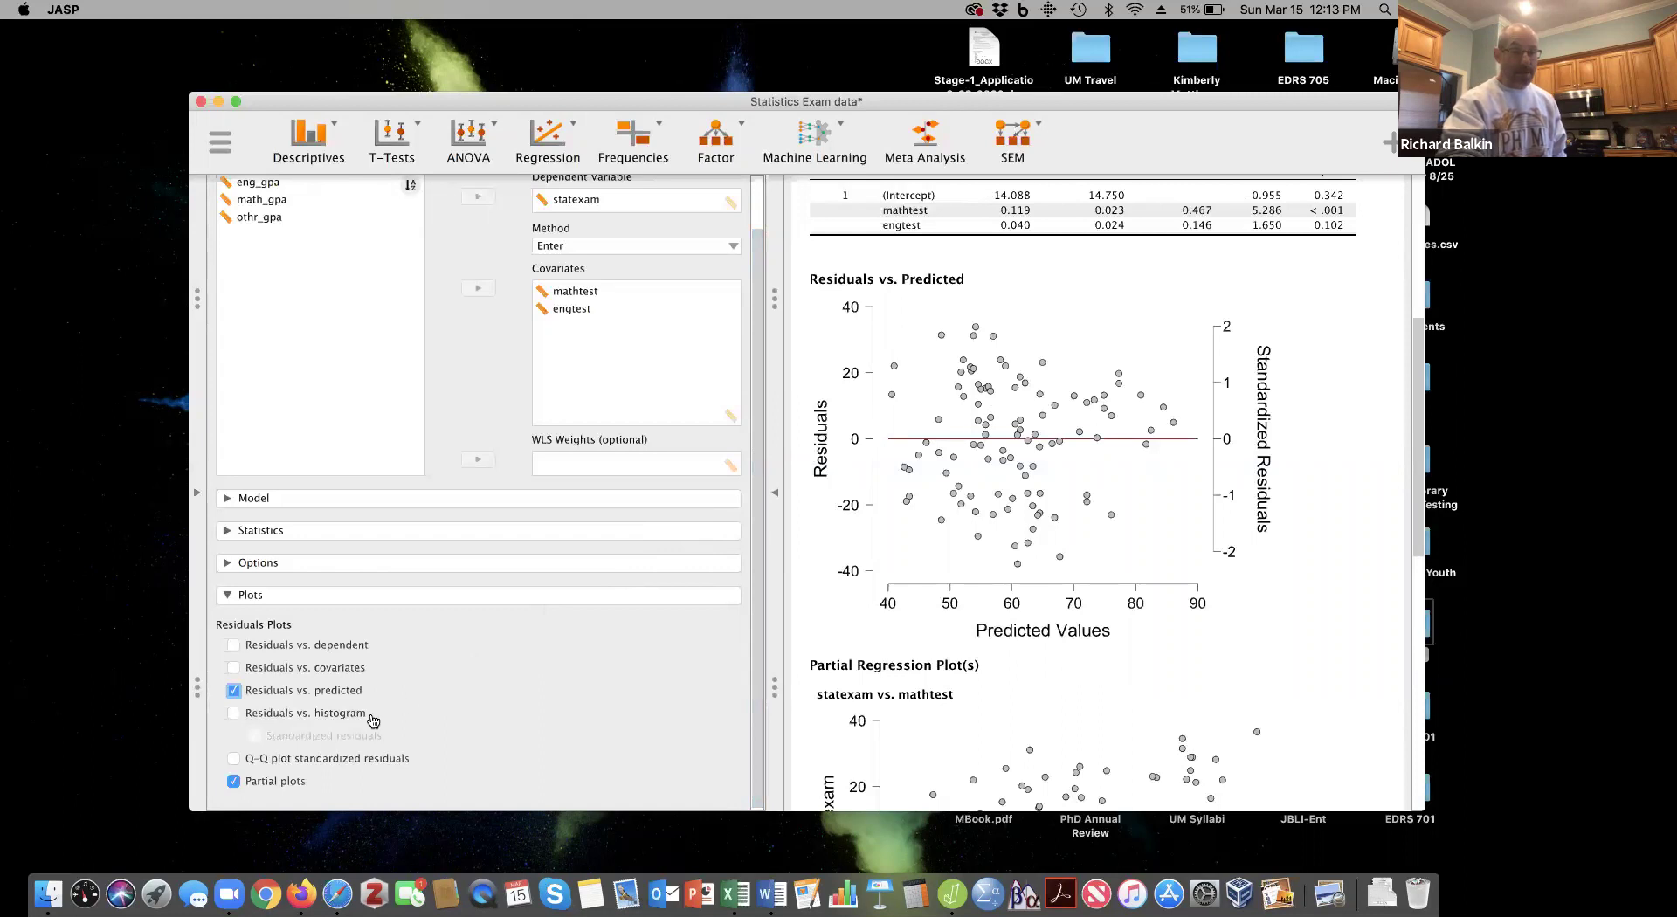
Add a Q-Q plot of standardized residuals and scroll down to view it.
{"action": "left_click", "coordinate": [233, 760]}
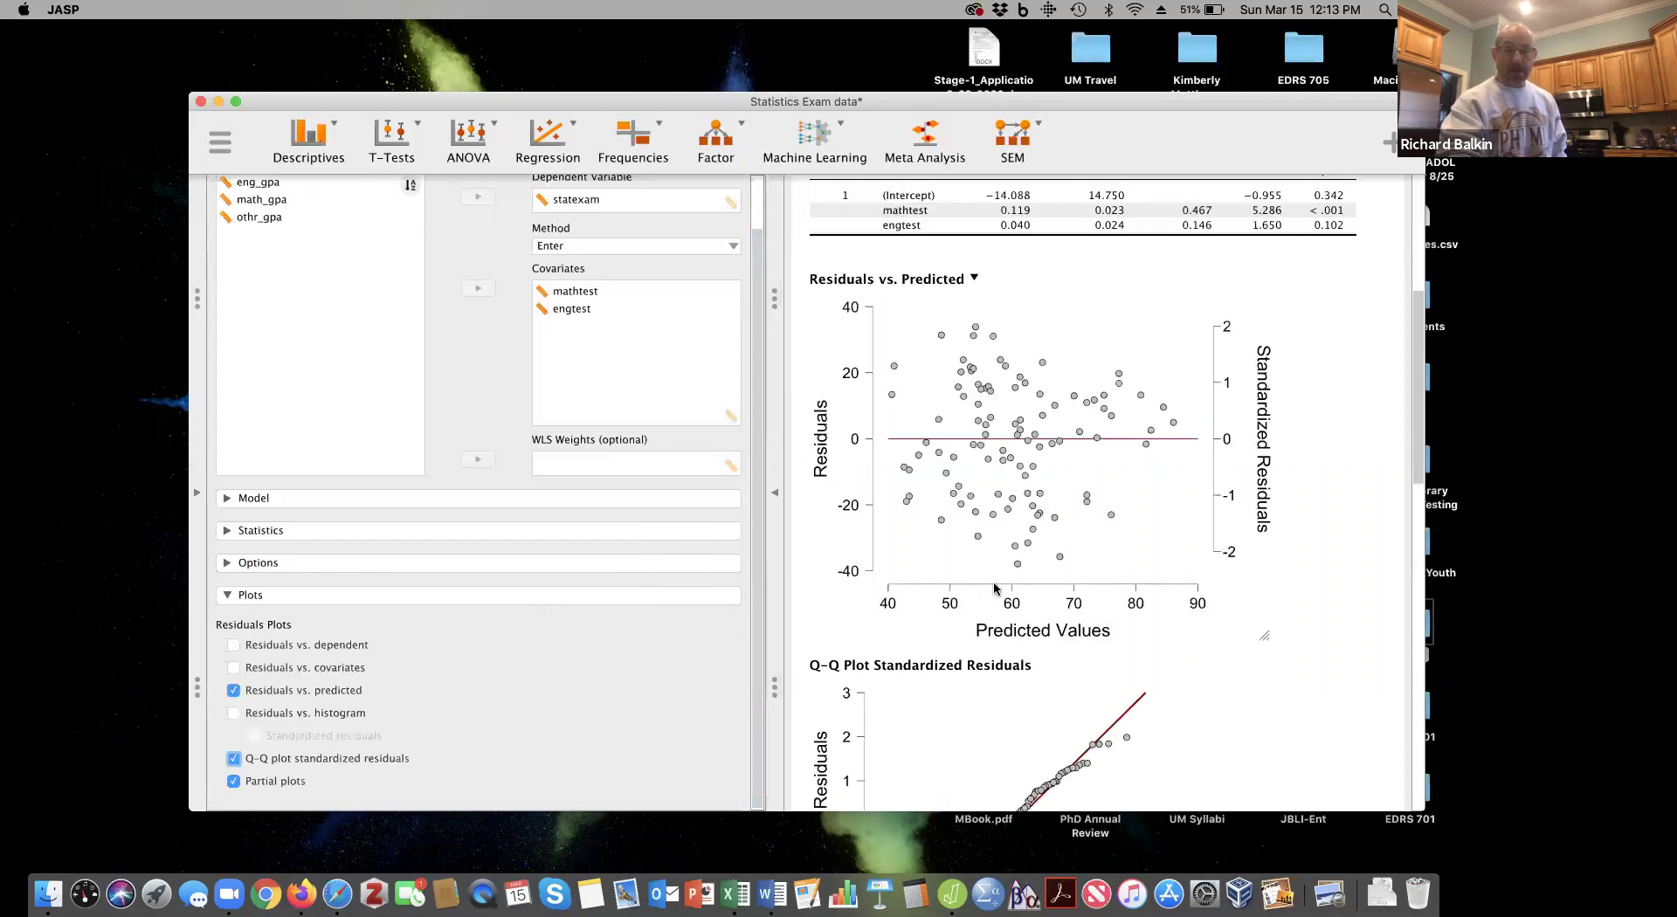
{"action": "scroll", "coordinate": [995, 587], "scroll_direction": "down", "scroll_amount": 2}
{"action": "scroll", "coordinate": [995, 588], "scroll_direction": "down", "scroll_amount": 5}
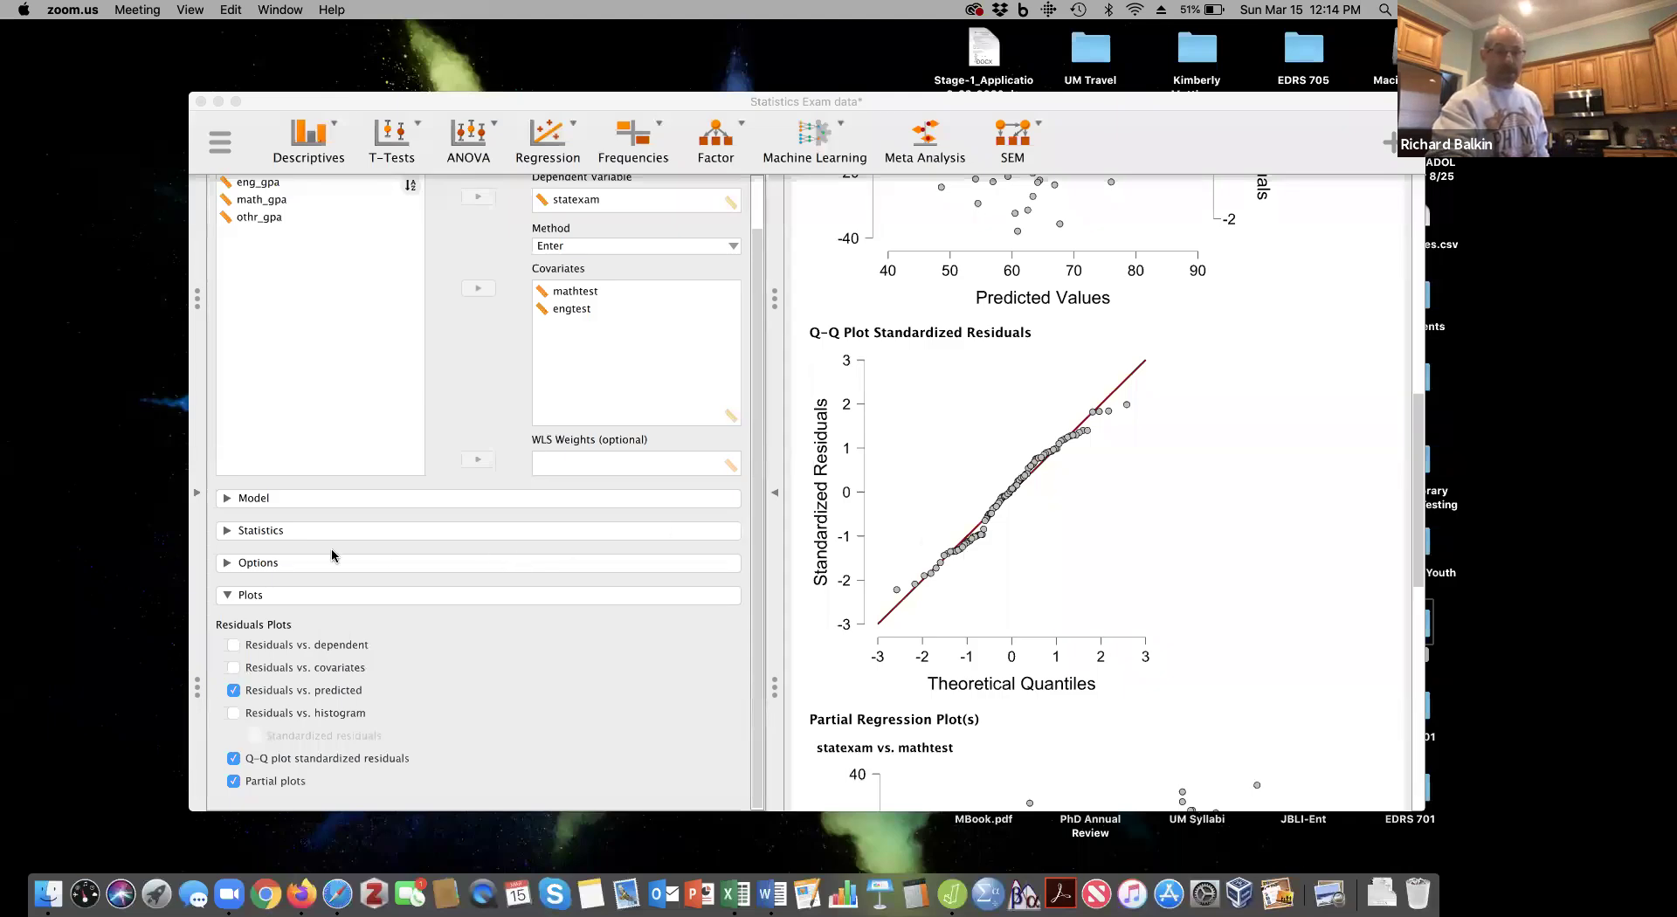
Enable descriptives, part and partial correlations, and collinearity diagnostics in the regression statistics.
{"action": "left_click", "coordinate": [227, 534]}
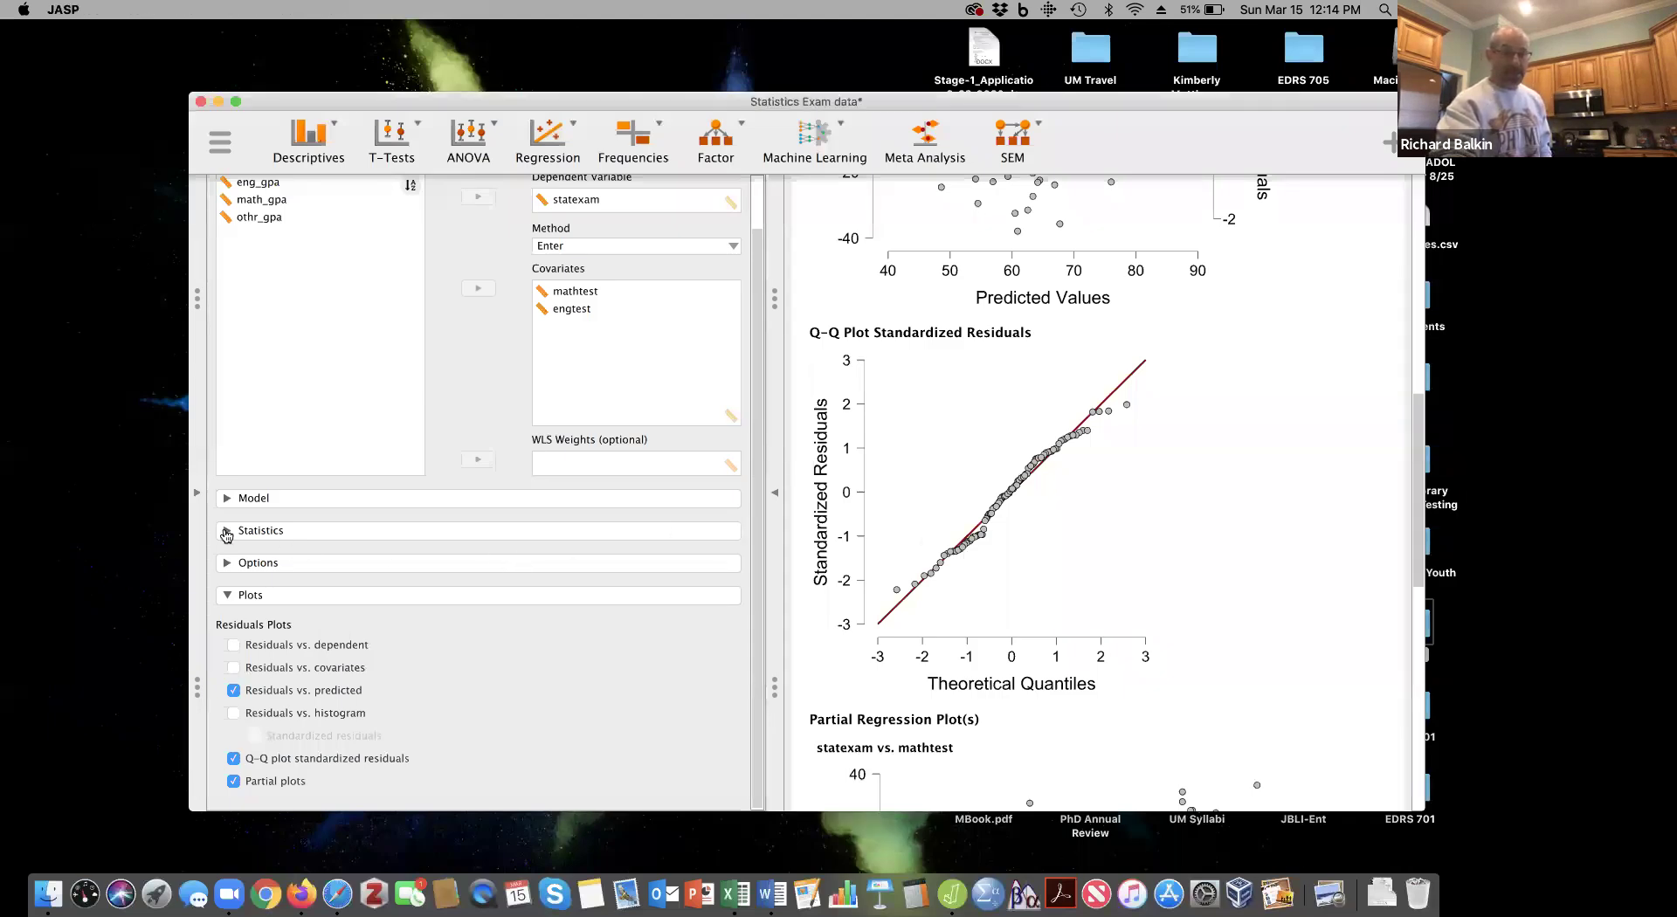
{"action": "left_click", "coordinate": [226, 530]}
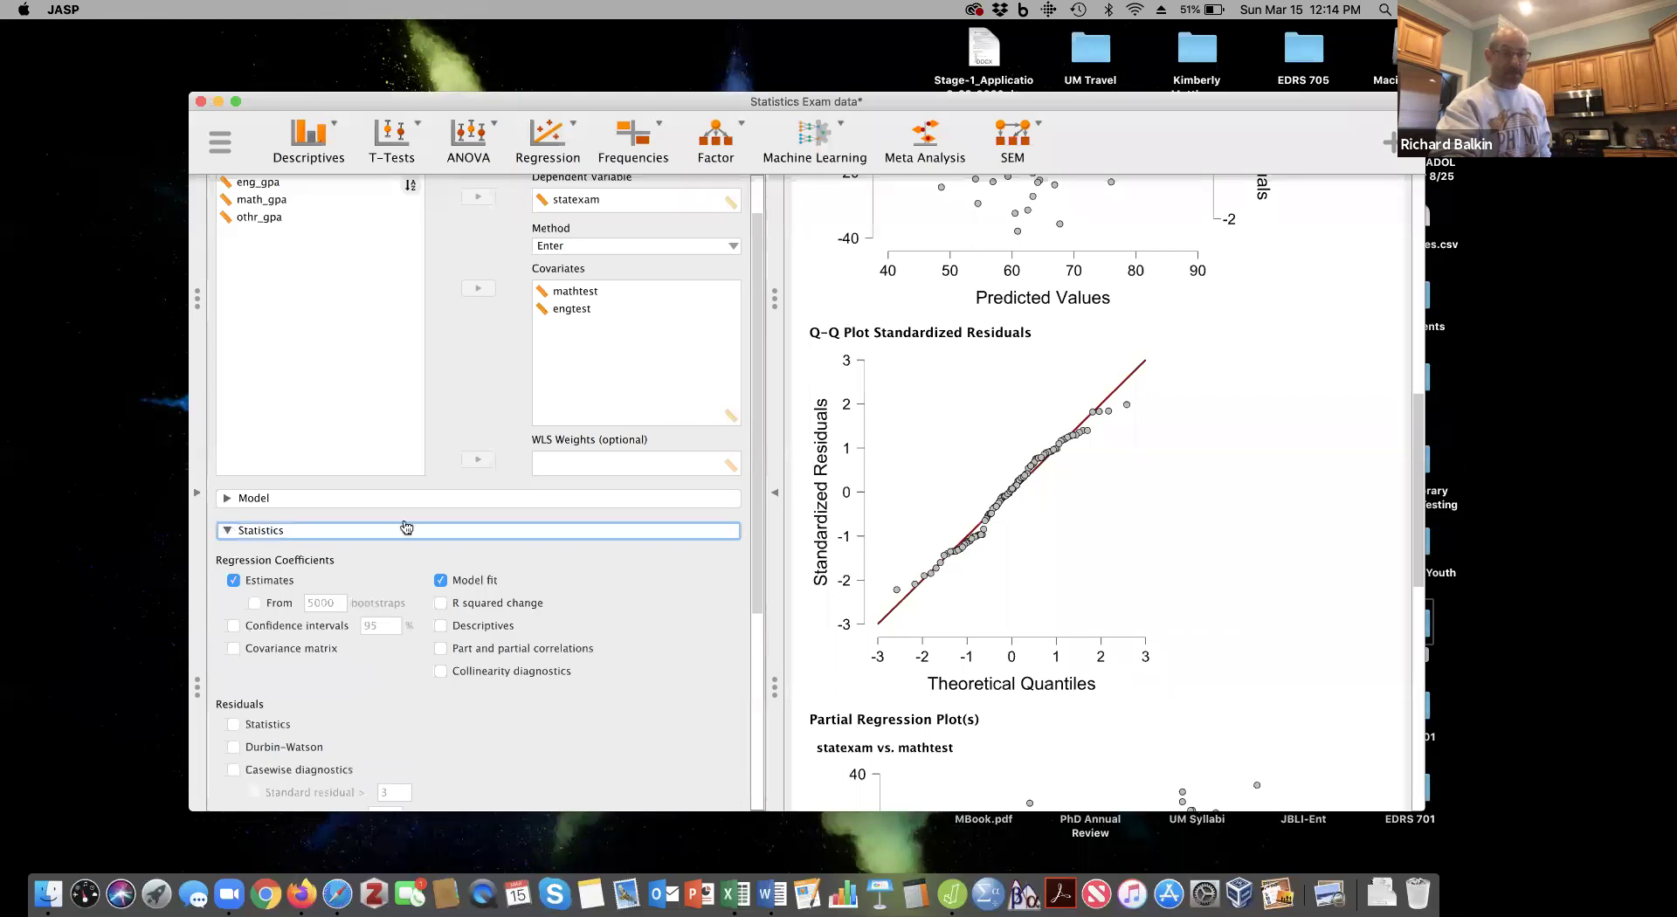
{"action": "scroll", "coordinate": [404, 526], "scroll_direction": "down", "scroll_amount": 5}
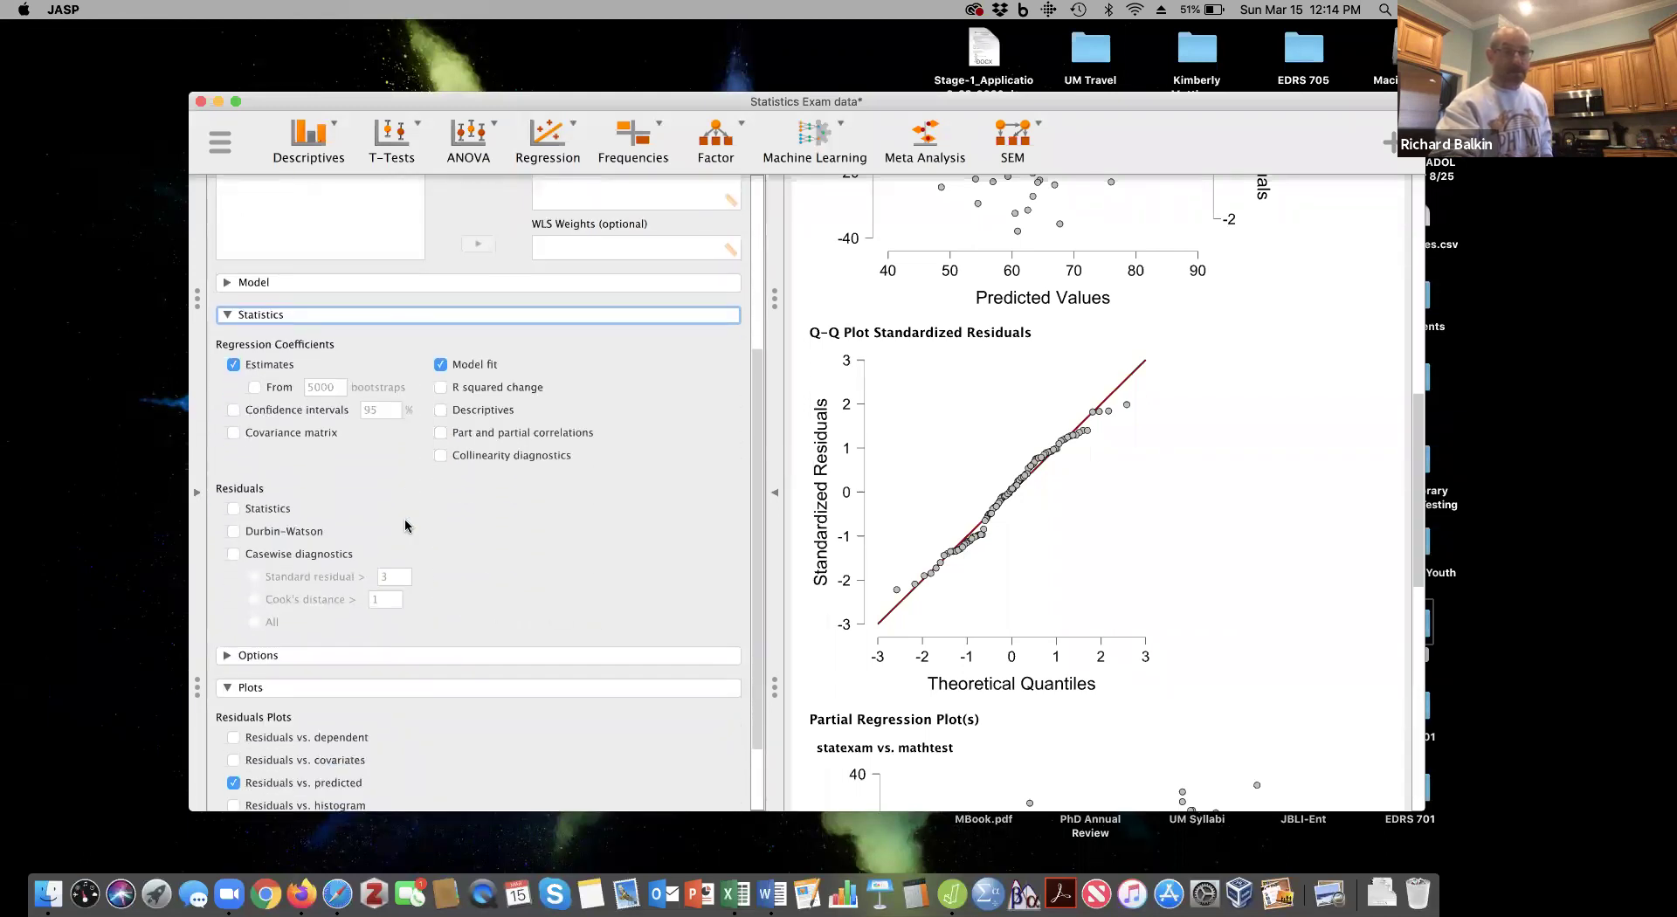
{"action": "left_click", "coordinate": [440, 410]}
{"action": "left_click", "coordinate": [441, 432]}
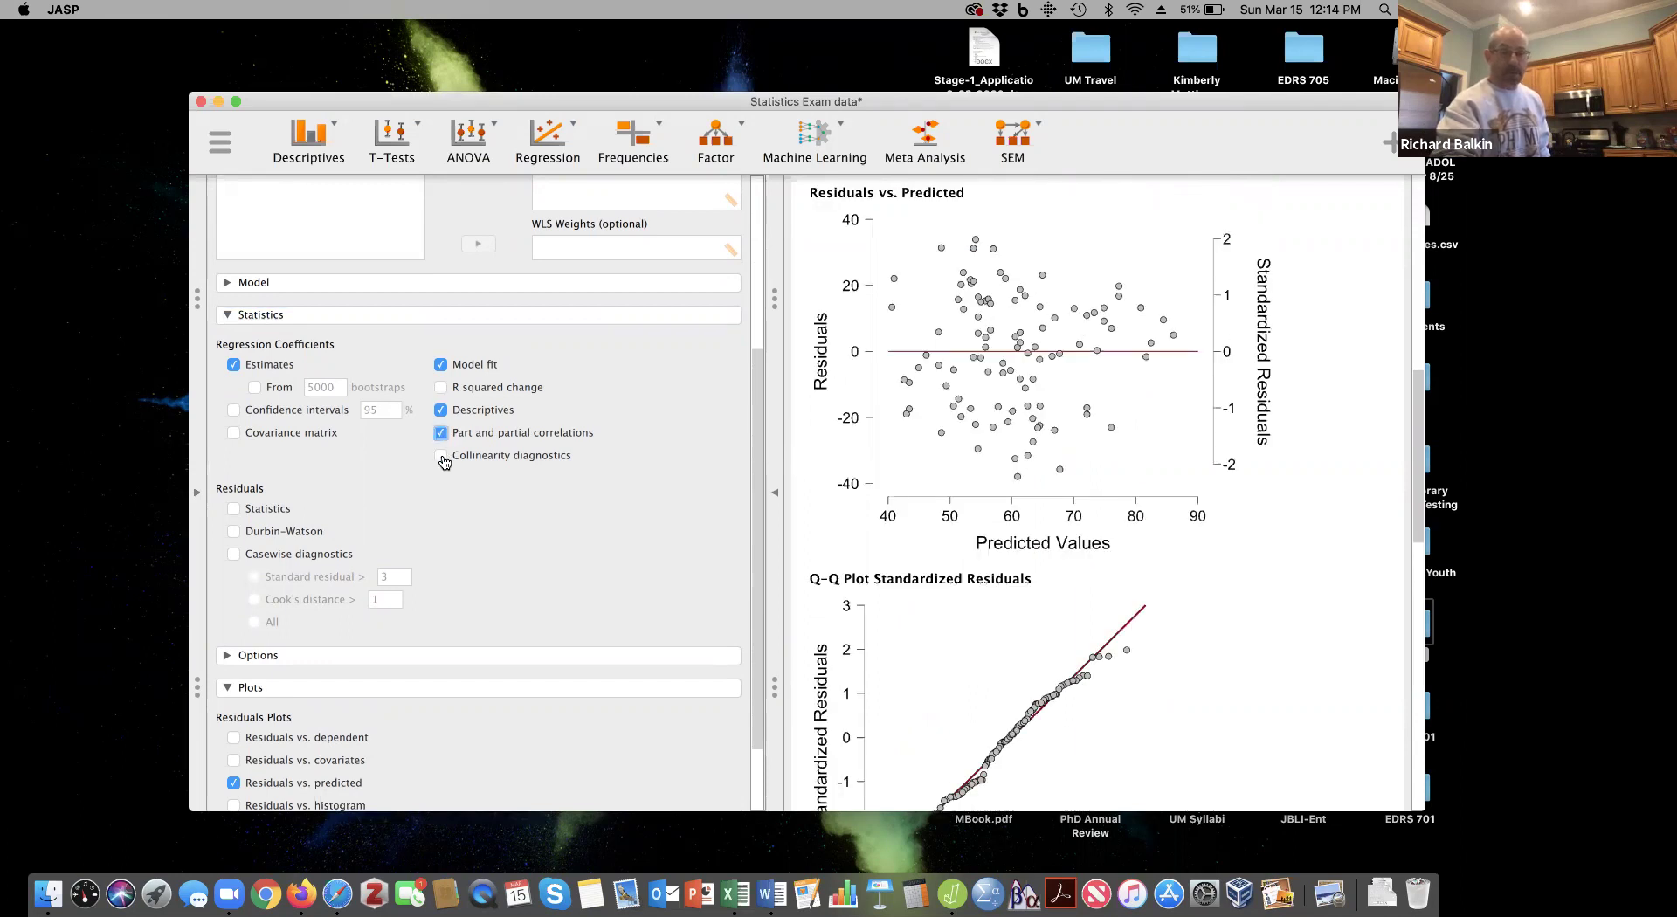
{"action": "left_click", "coordinate": [441, 456]}
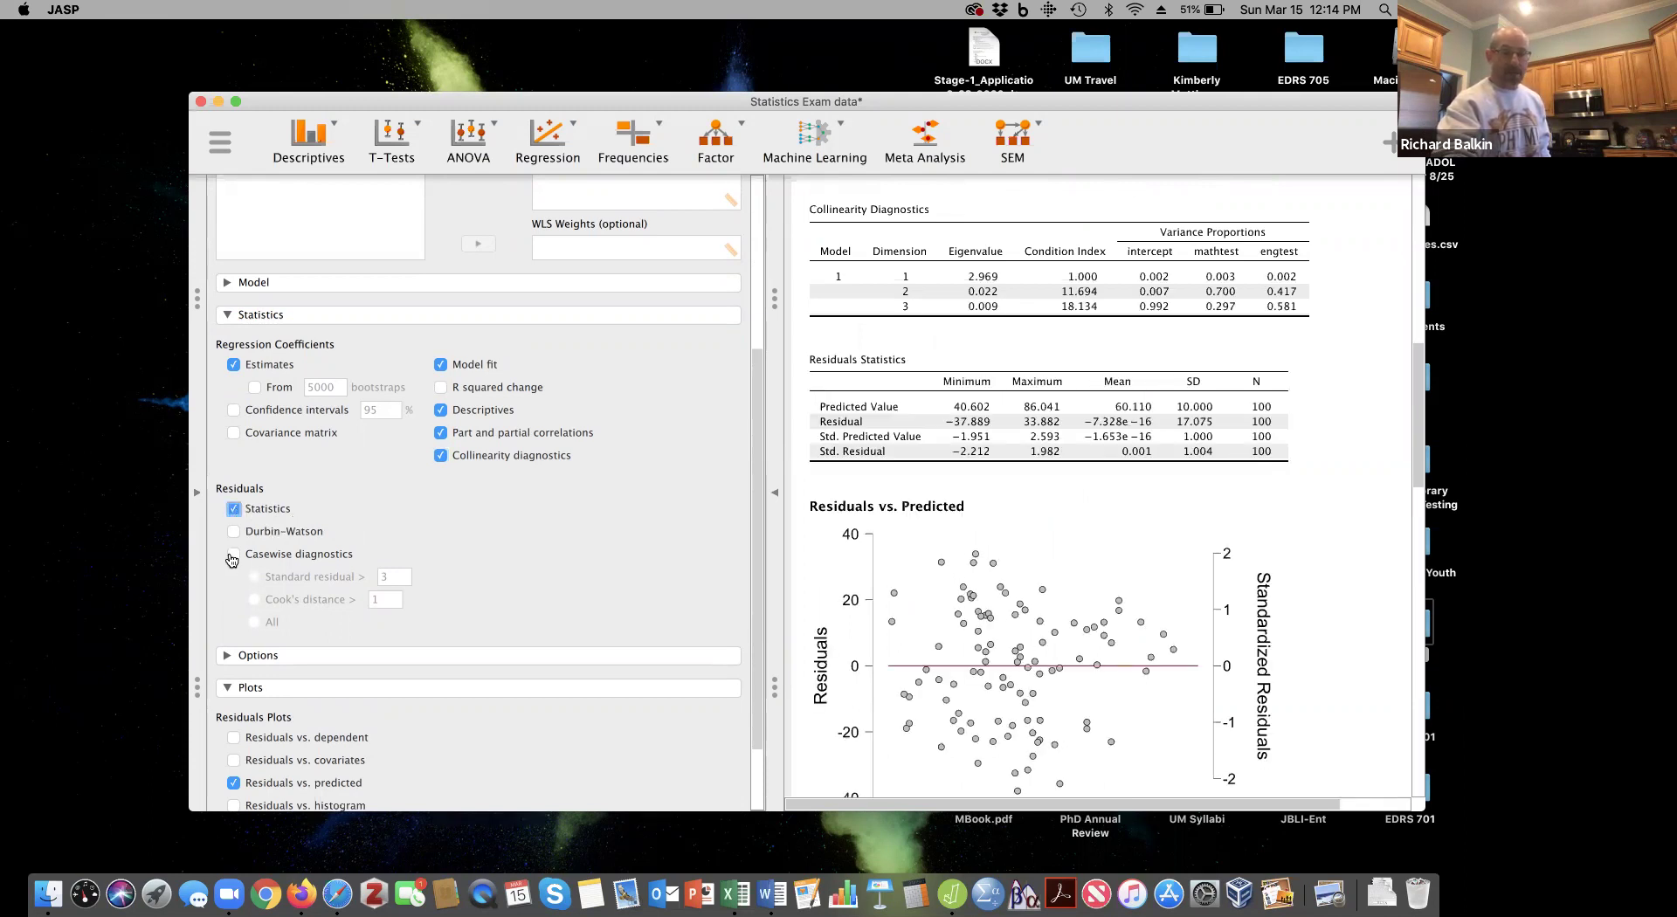
Add casewise diagnostics for cases with standardized residuals beyond 2.
{"action": "left_click", "coordinate": [235, 556]}
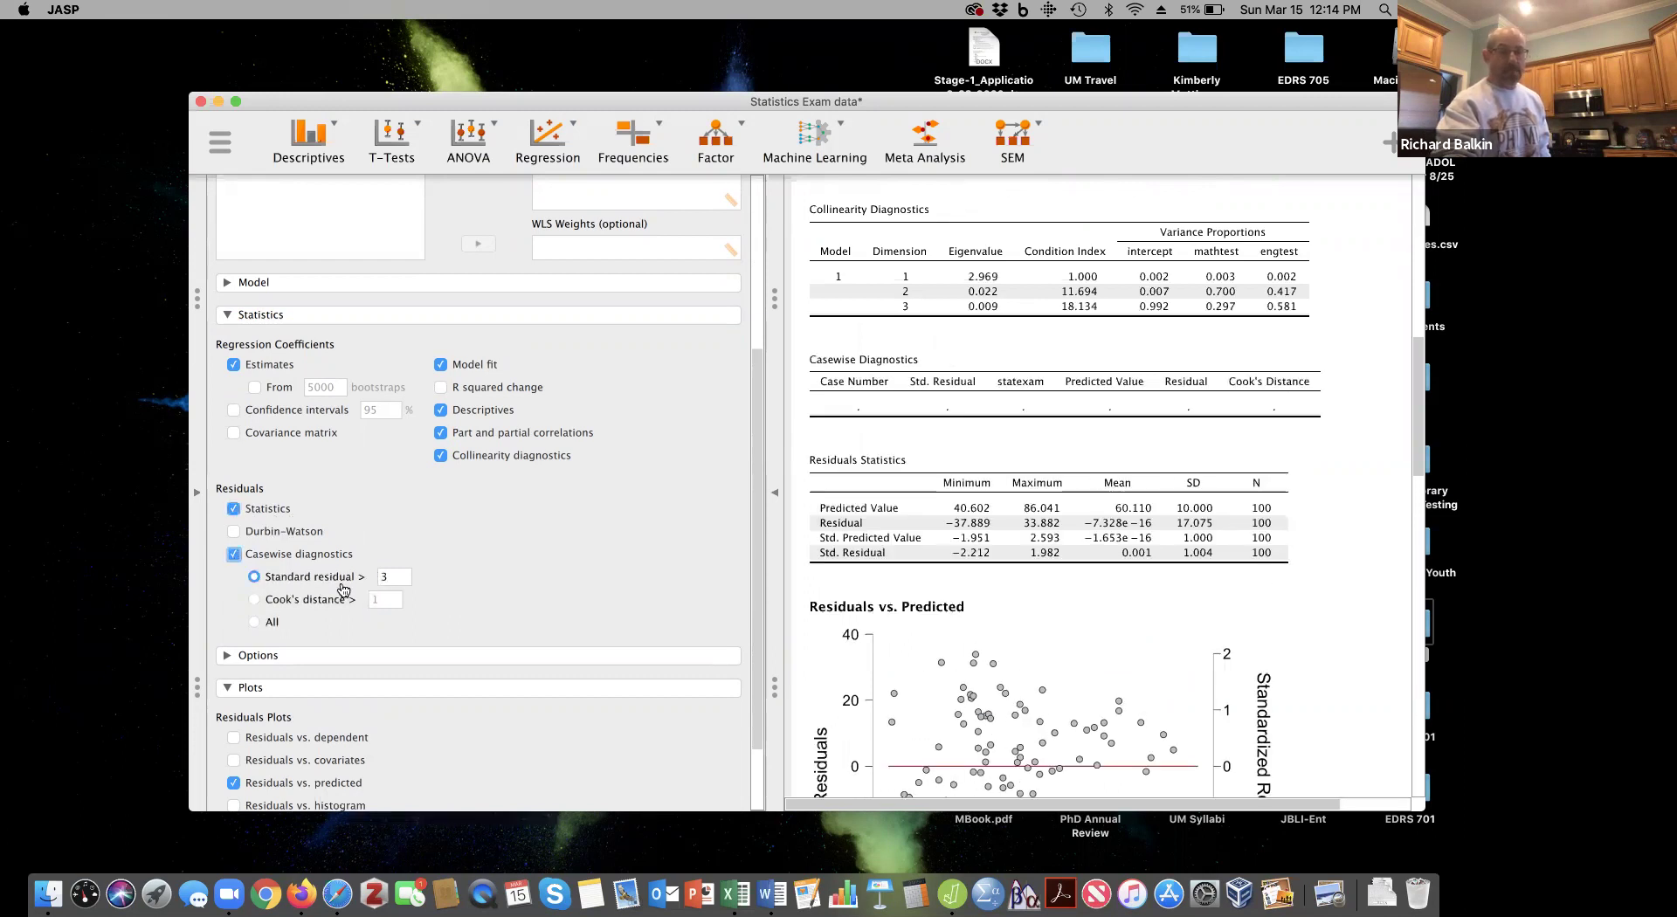
{"action": "left_click", "coordinate": [393, 577]}
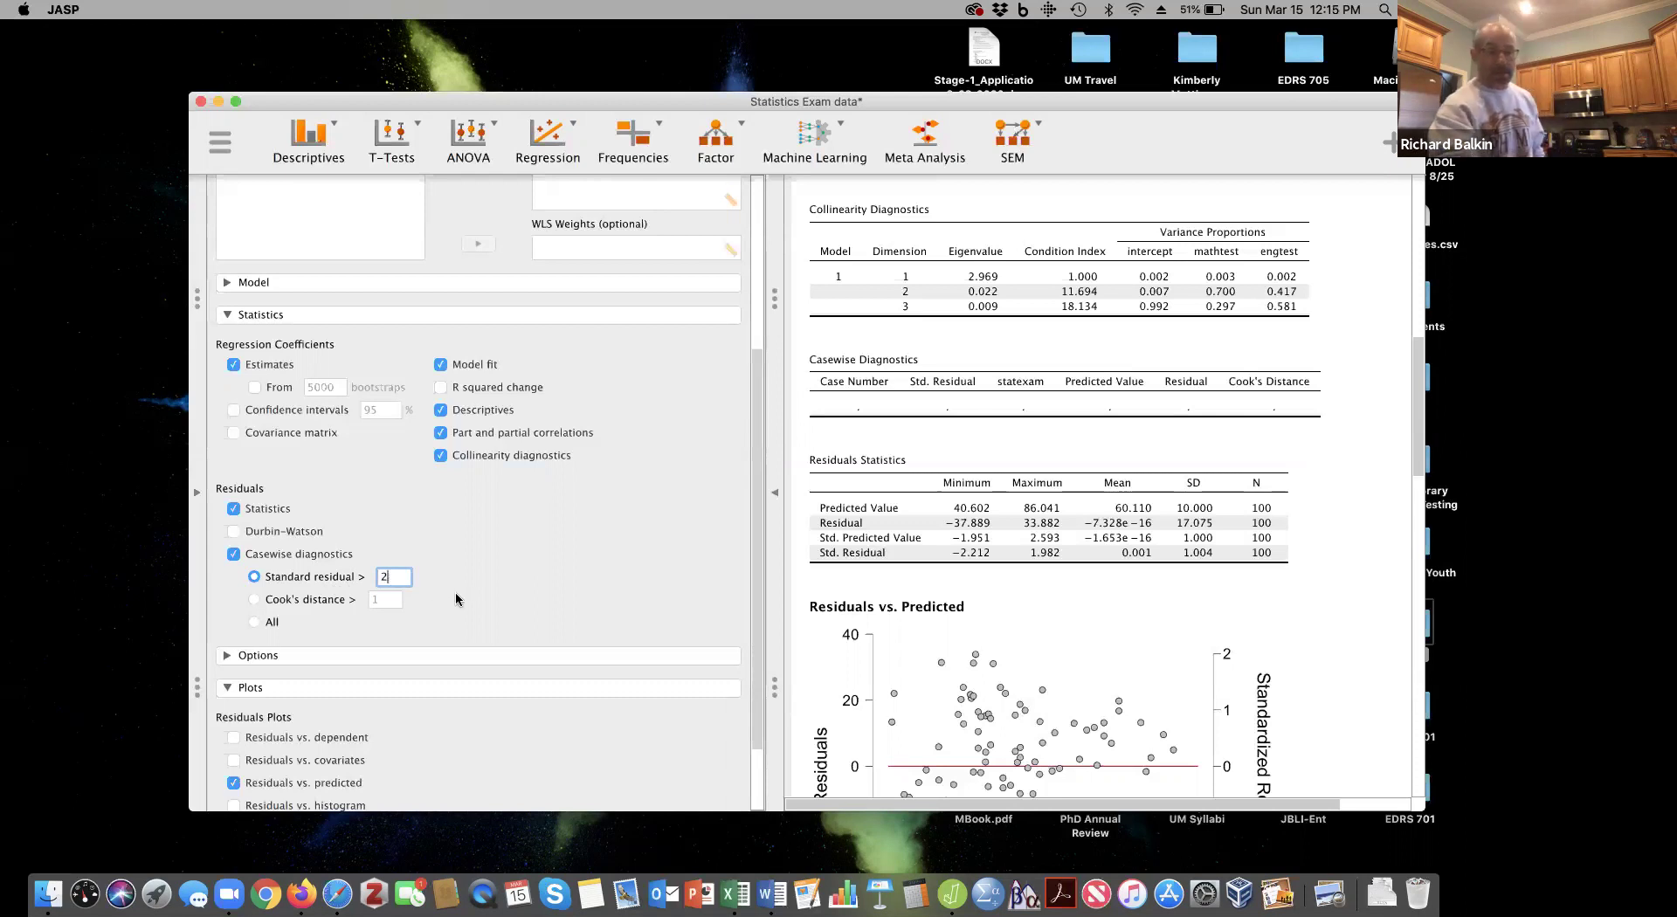
{"action": "key", "text": "Return"}
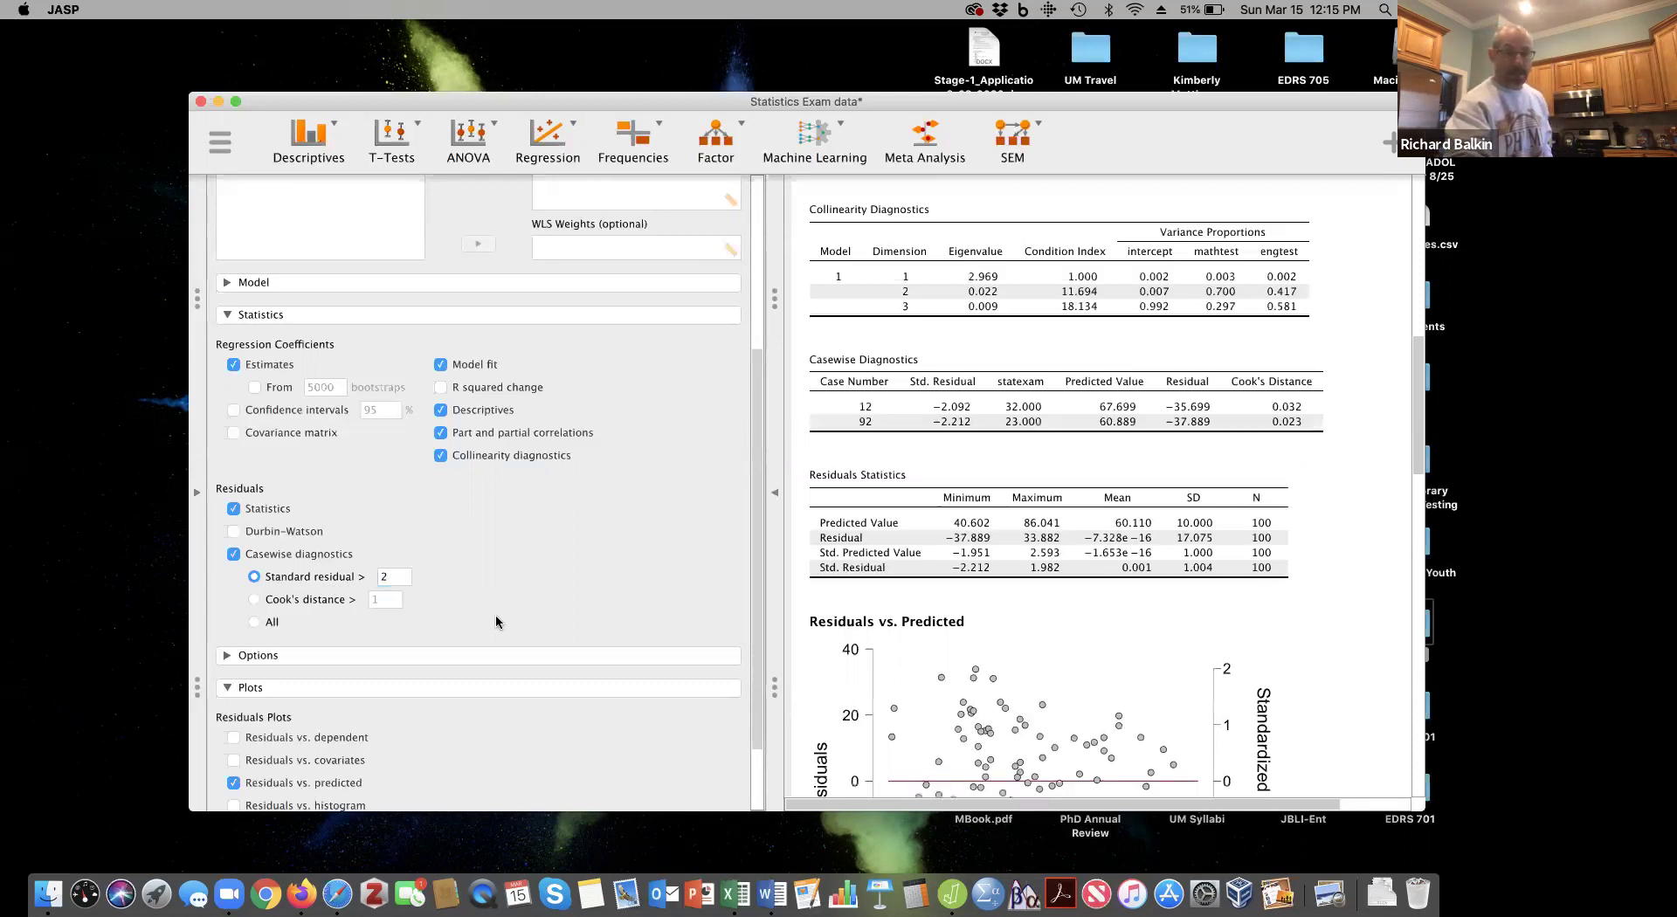
{"action": "scroll", "coordinate": [497, 622], "scroll_direction": "down", "scroll_amount": 3}
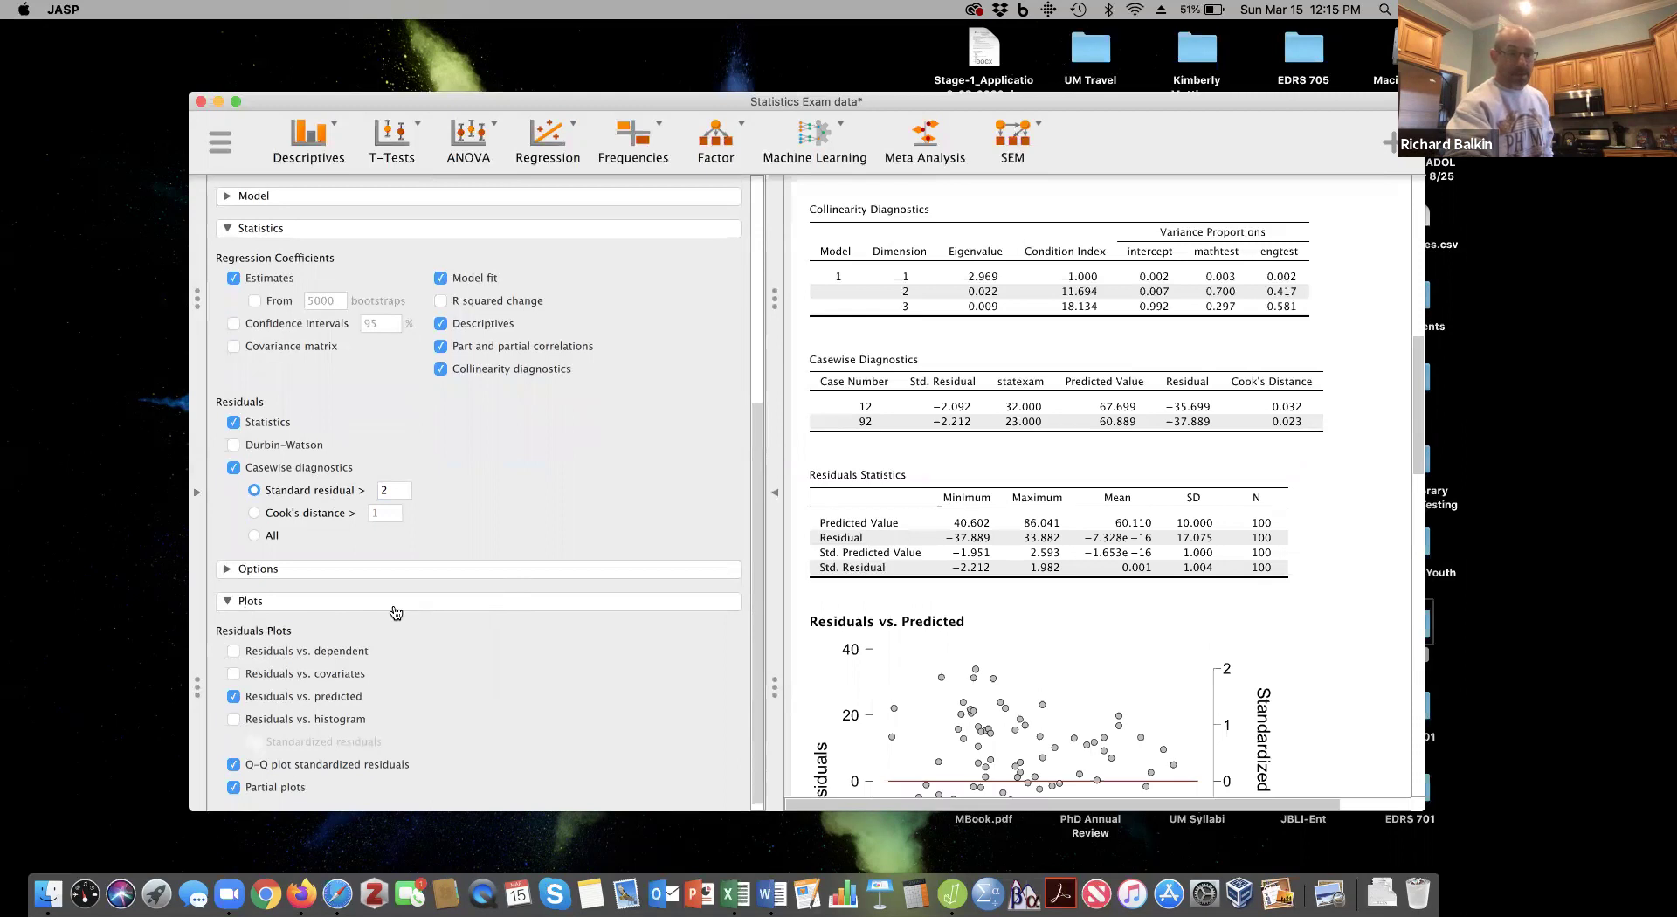
{"action": "scroll", "coordinate": [974, 631], "scroll_direction": "down", "scroll_amount": 5}
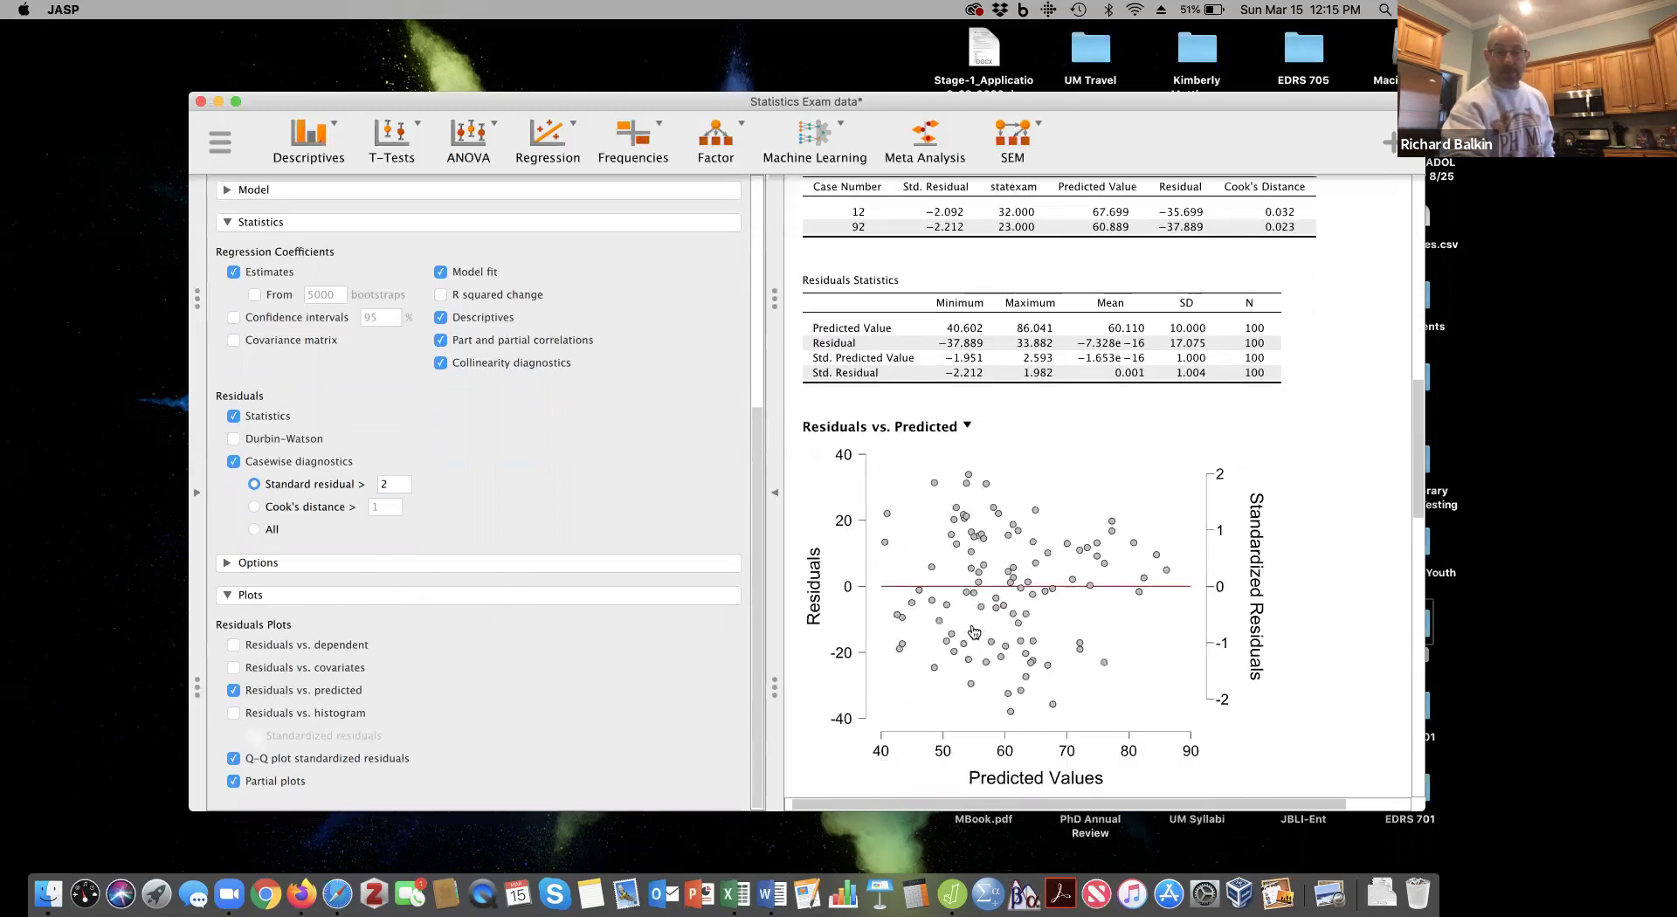
{"action": "scroll", "coordinate": [974, 631], "scroll_direction": "down", "scroll_amount": 3}
{"action": "scroll", "coordinate": [961, 525], "scroll_direction": "up", "scroll_amount": 3}
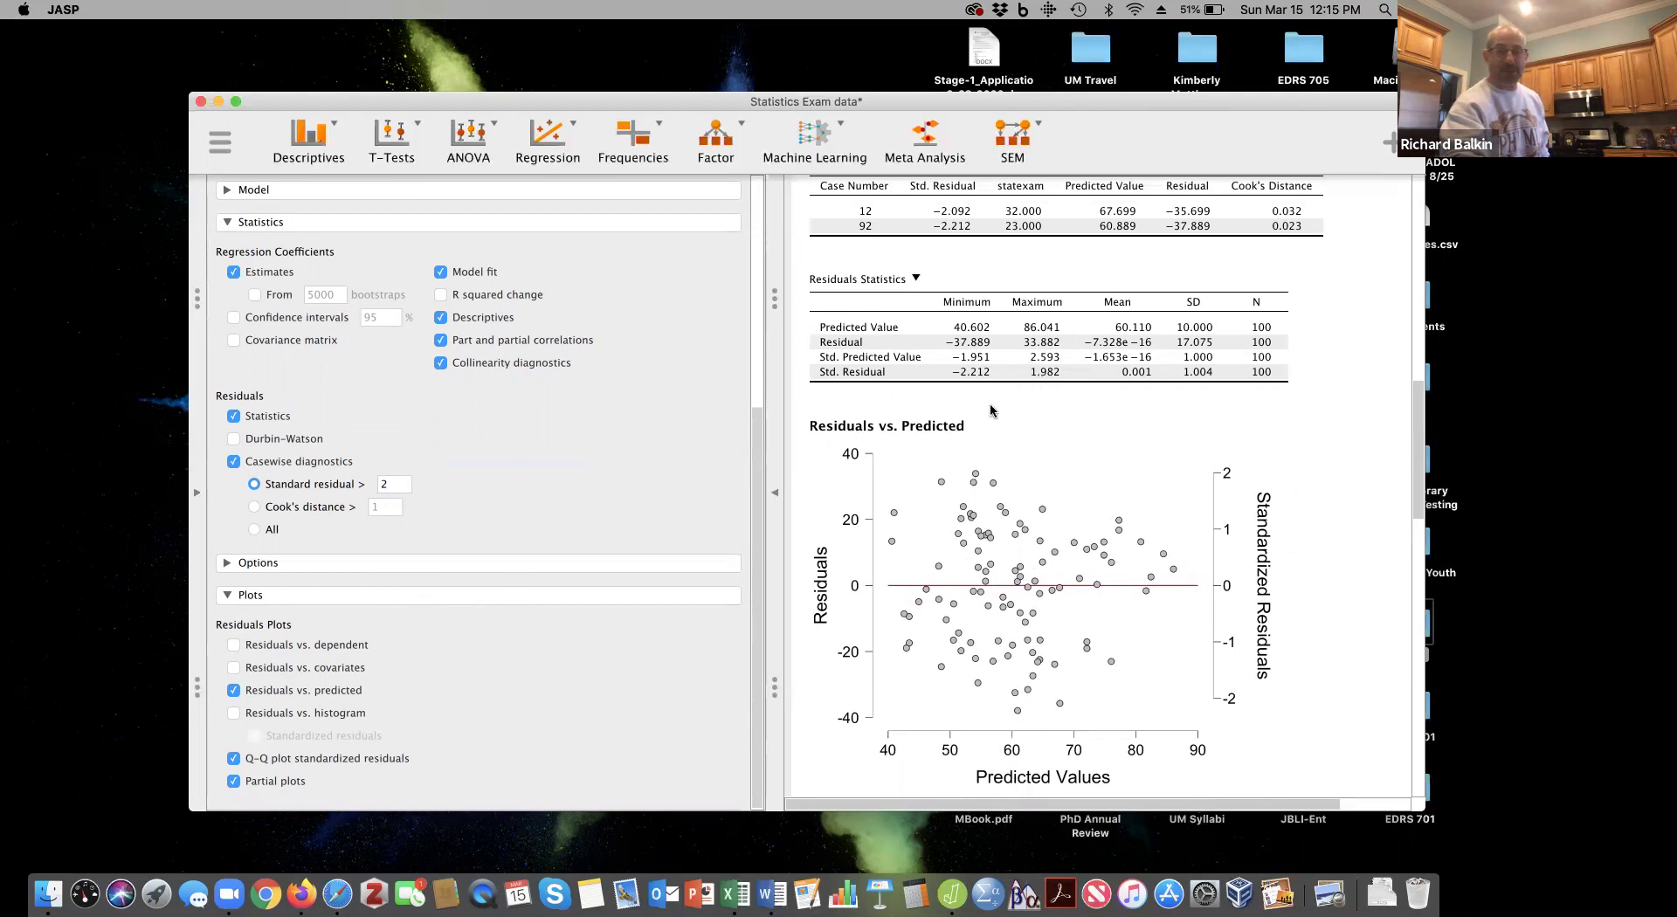
{"action": "scroll", "coordinate": [991, 413], "scroll_direction": "down", "scroll_amount": 3}
{"action": "scroll", "coordinate": [991, 413], "scroll_direction": "up", "scroll_amount": 5}
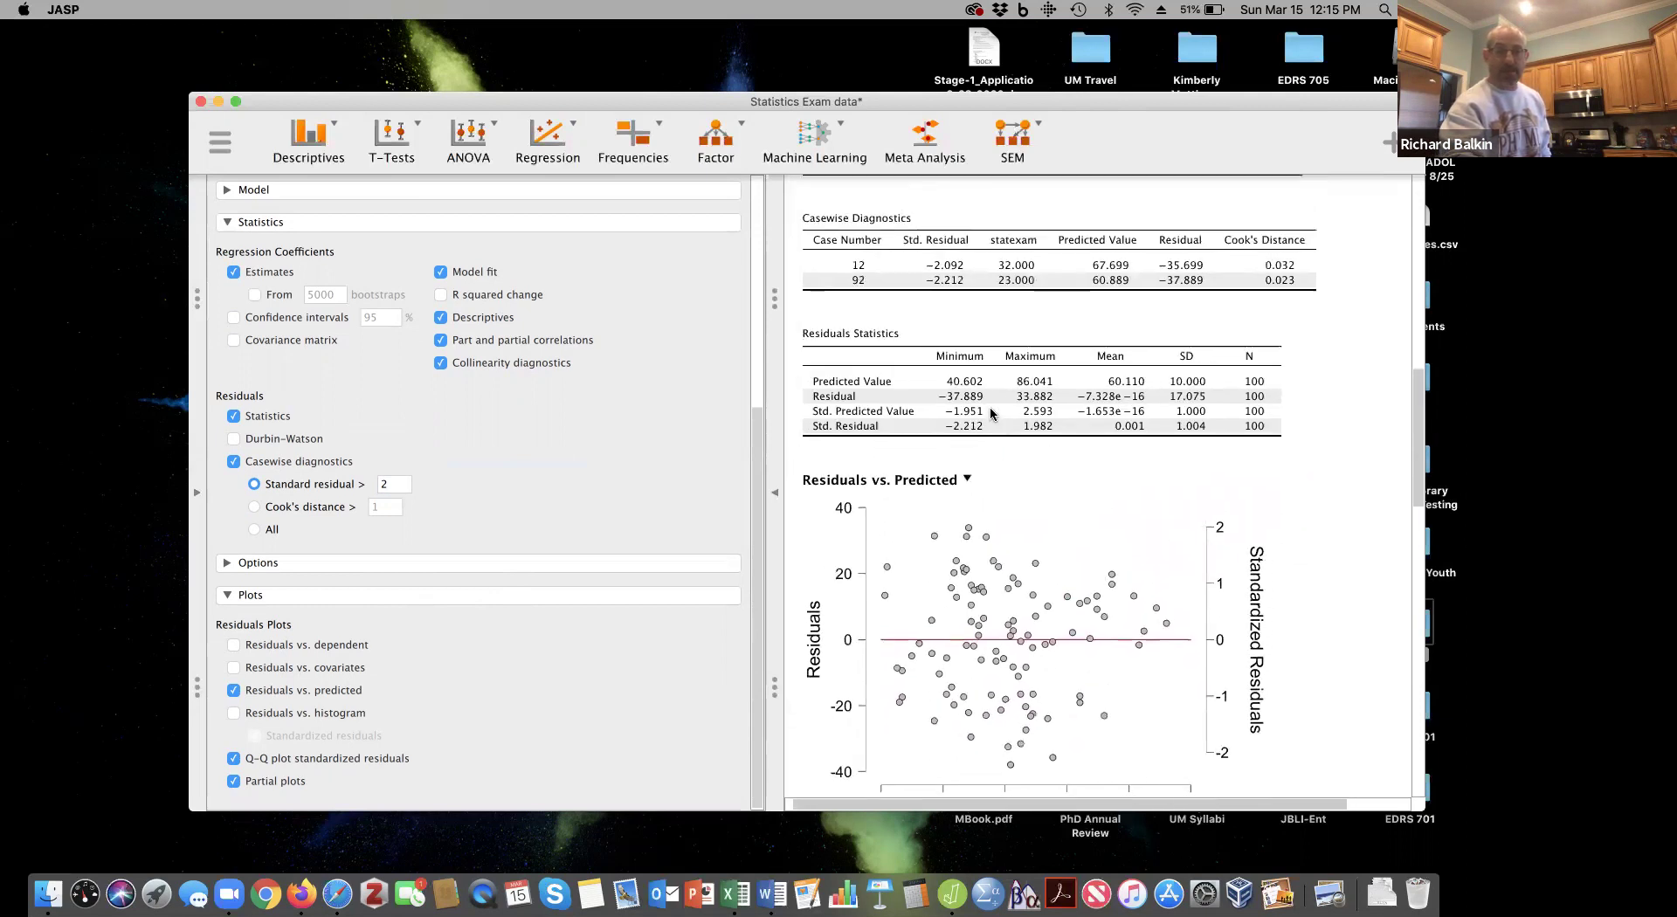
{"action": "scroll", "coordinate": [990, 413], "scroll_direction": "up", "scroll_amount": 1}
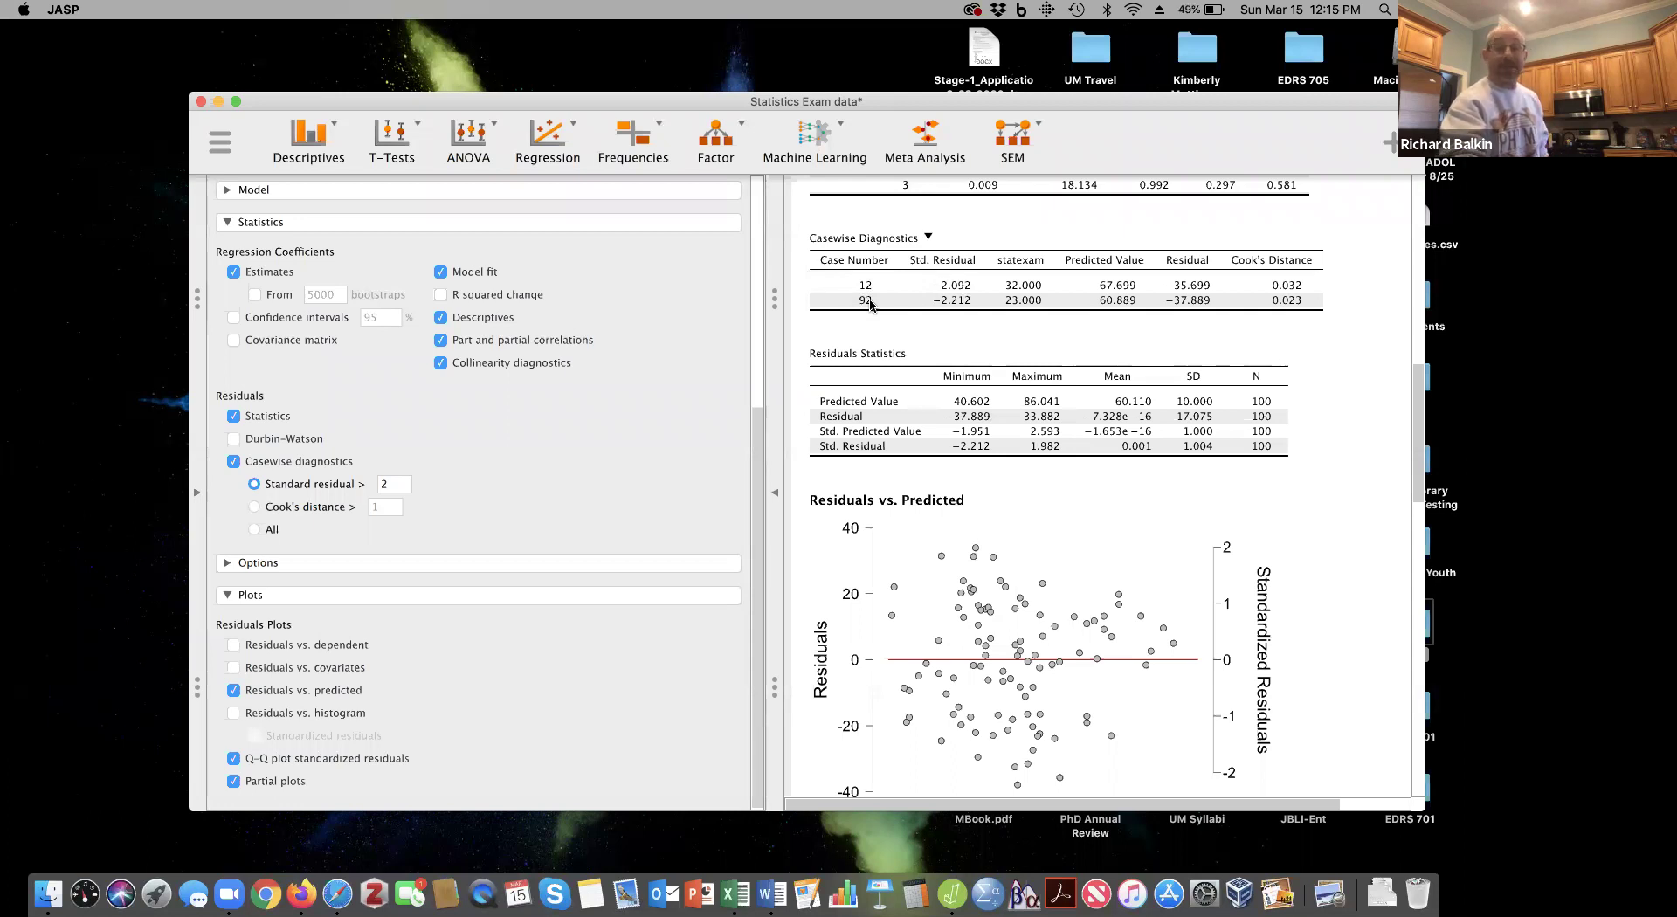
{"action": "scroll", "coordinate": [870, 303], "scroll_direction": "up", "scroll_amount": 3}
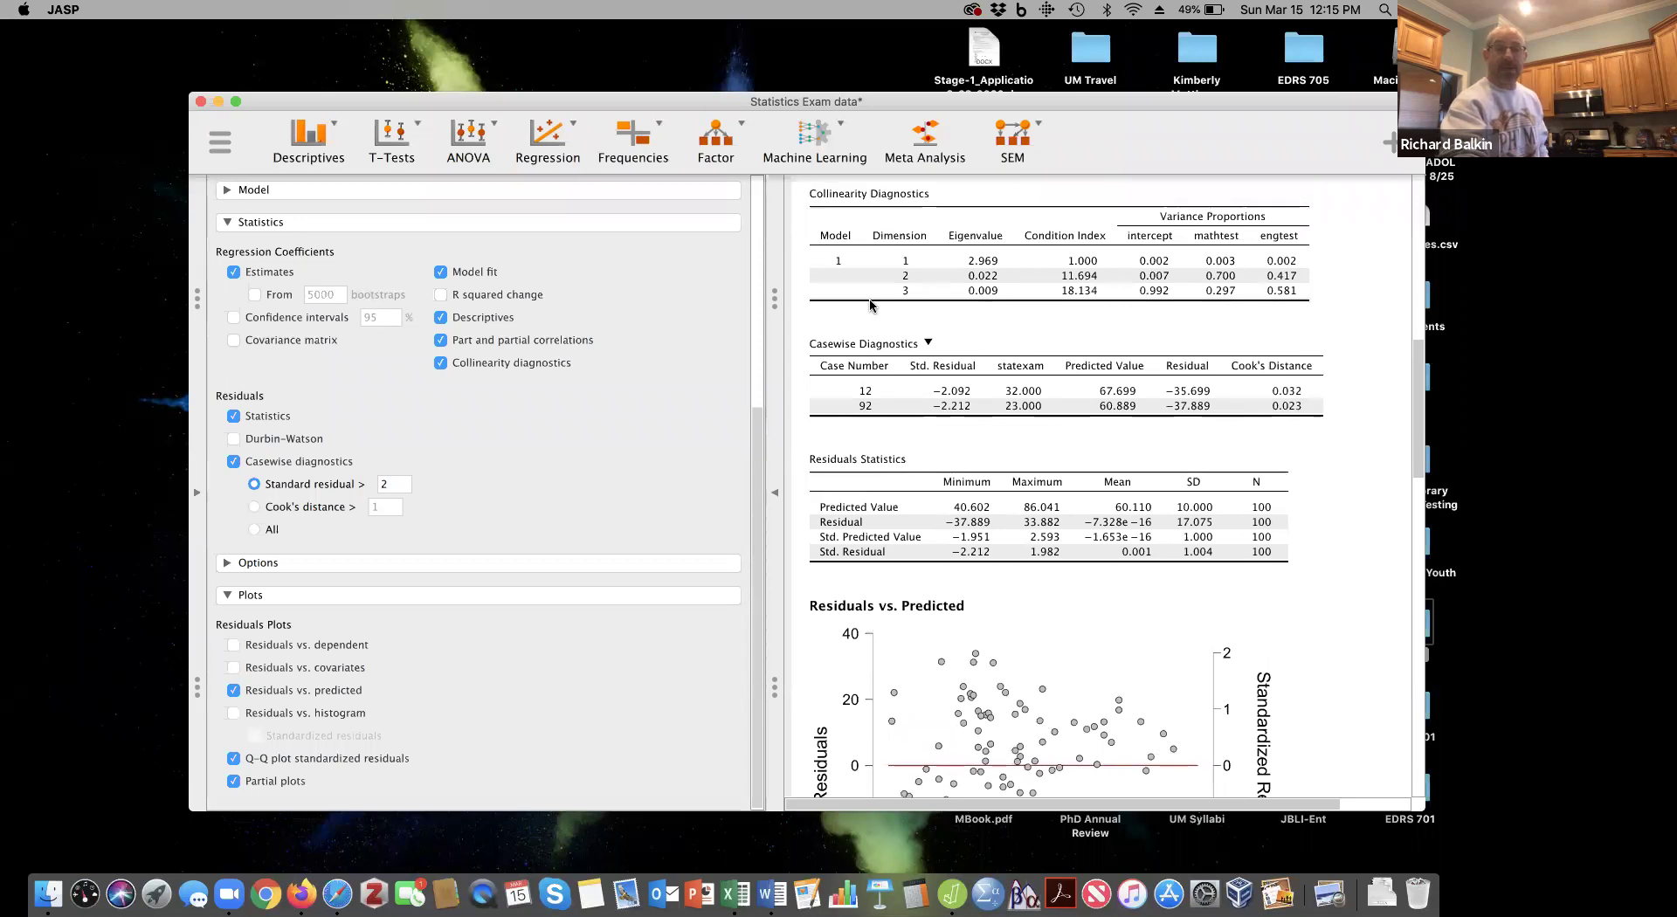
{"action": "scroll", "coordinate": [870, 303], "scroll_direction": "up", "scroll_amount": 5}
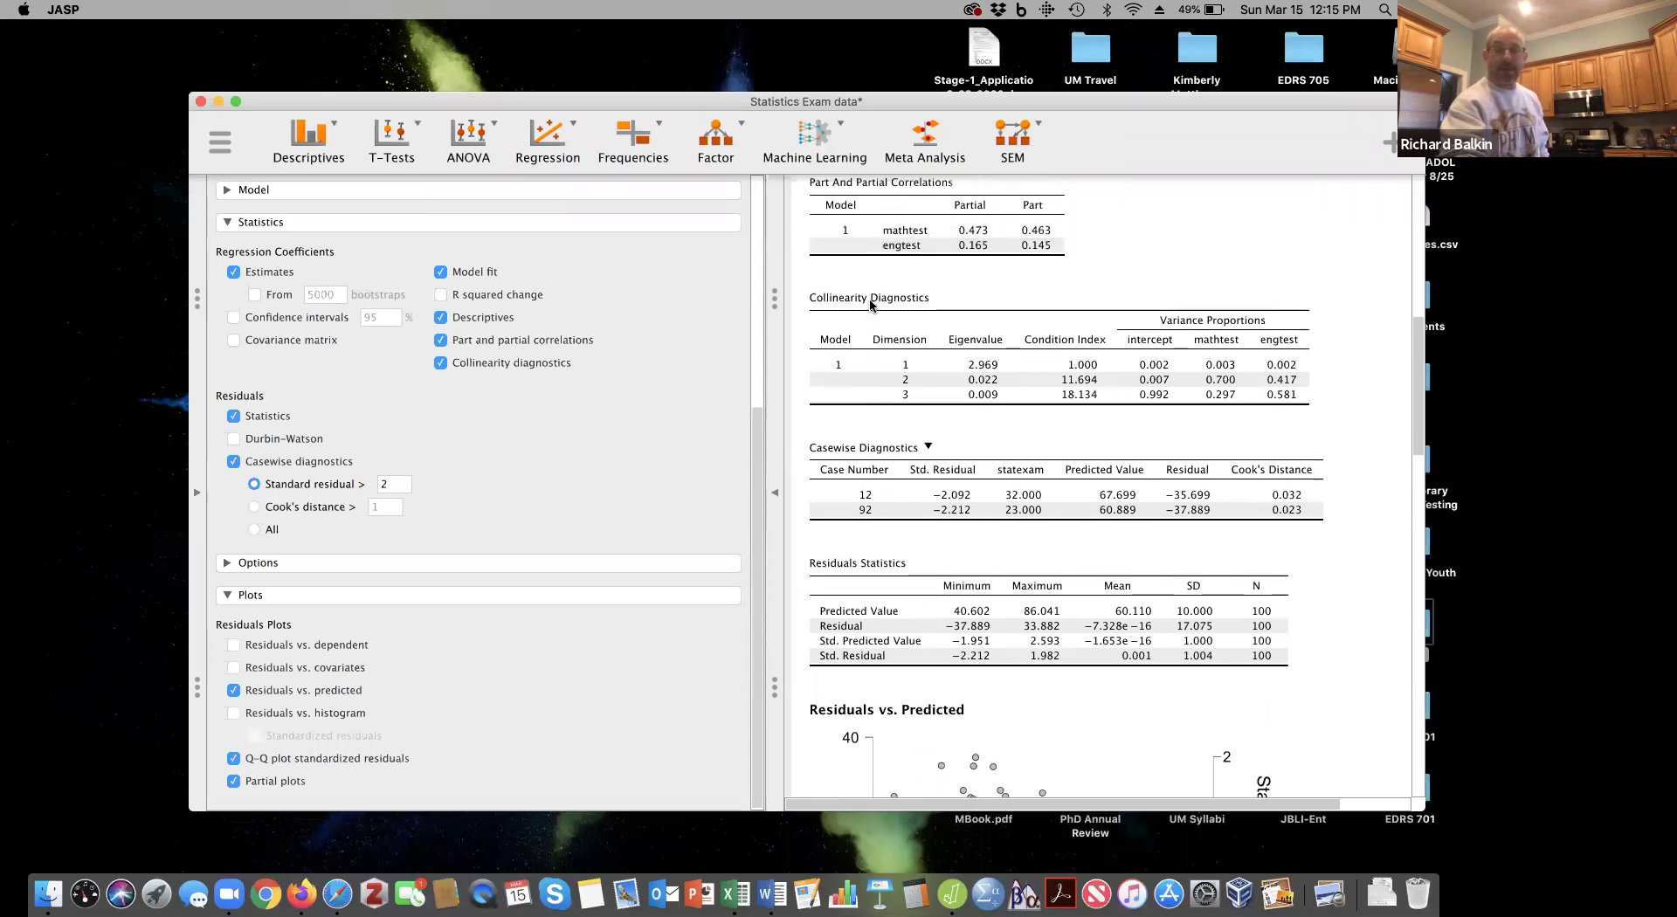
{"action": "scroll", "coordinate": [870, 303], "scroll_direction": "up", "scroll_amount": 10}
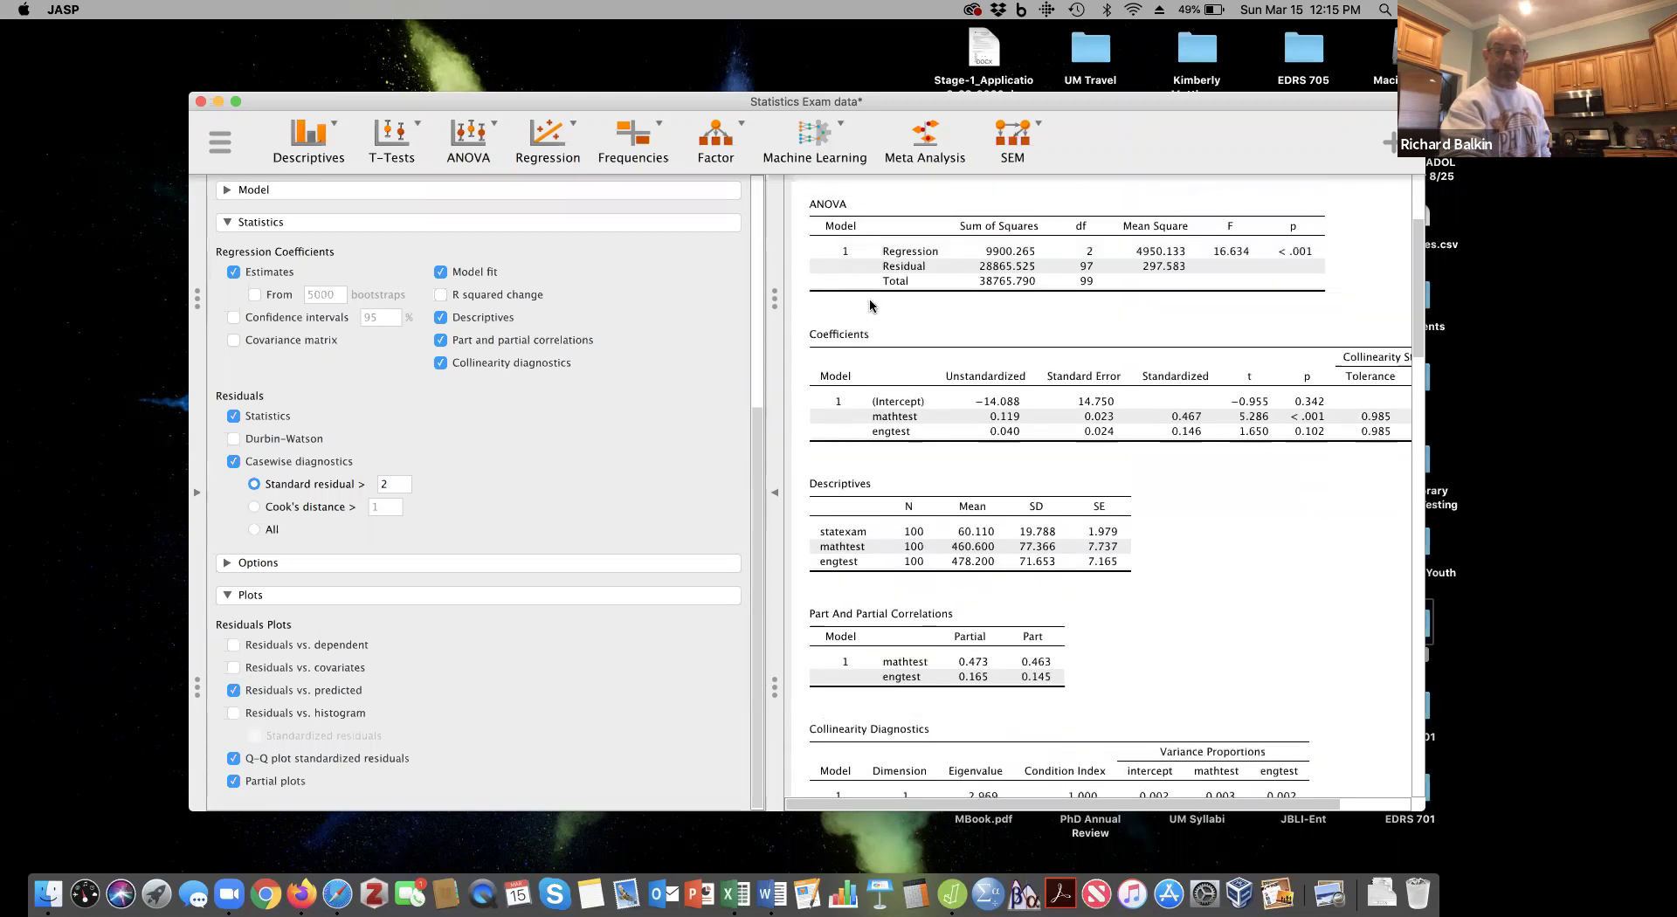
{"action": "scroll", "coordinate": [870, 303], "scroll_direction": "up", "scroll_amount": 1}
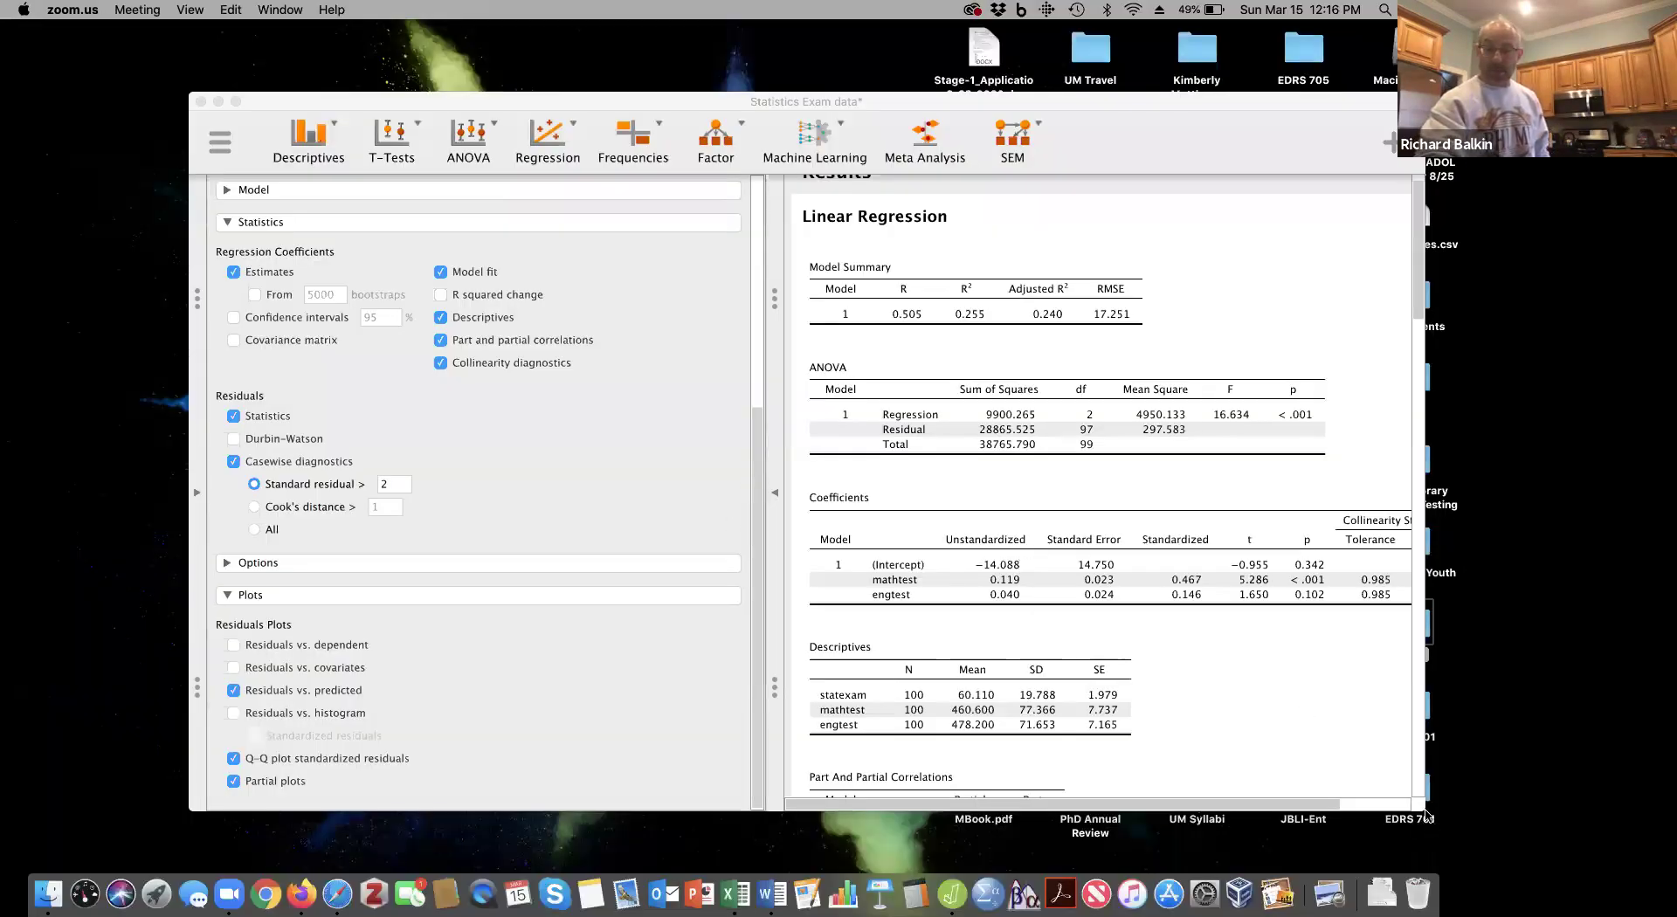
Enlarge the JASP window and collapse the options panel so the results fill it.
{"action": "left_click_drag", "start_coordinate": [1418, 813], "coordinate": [1455, 860]}
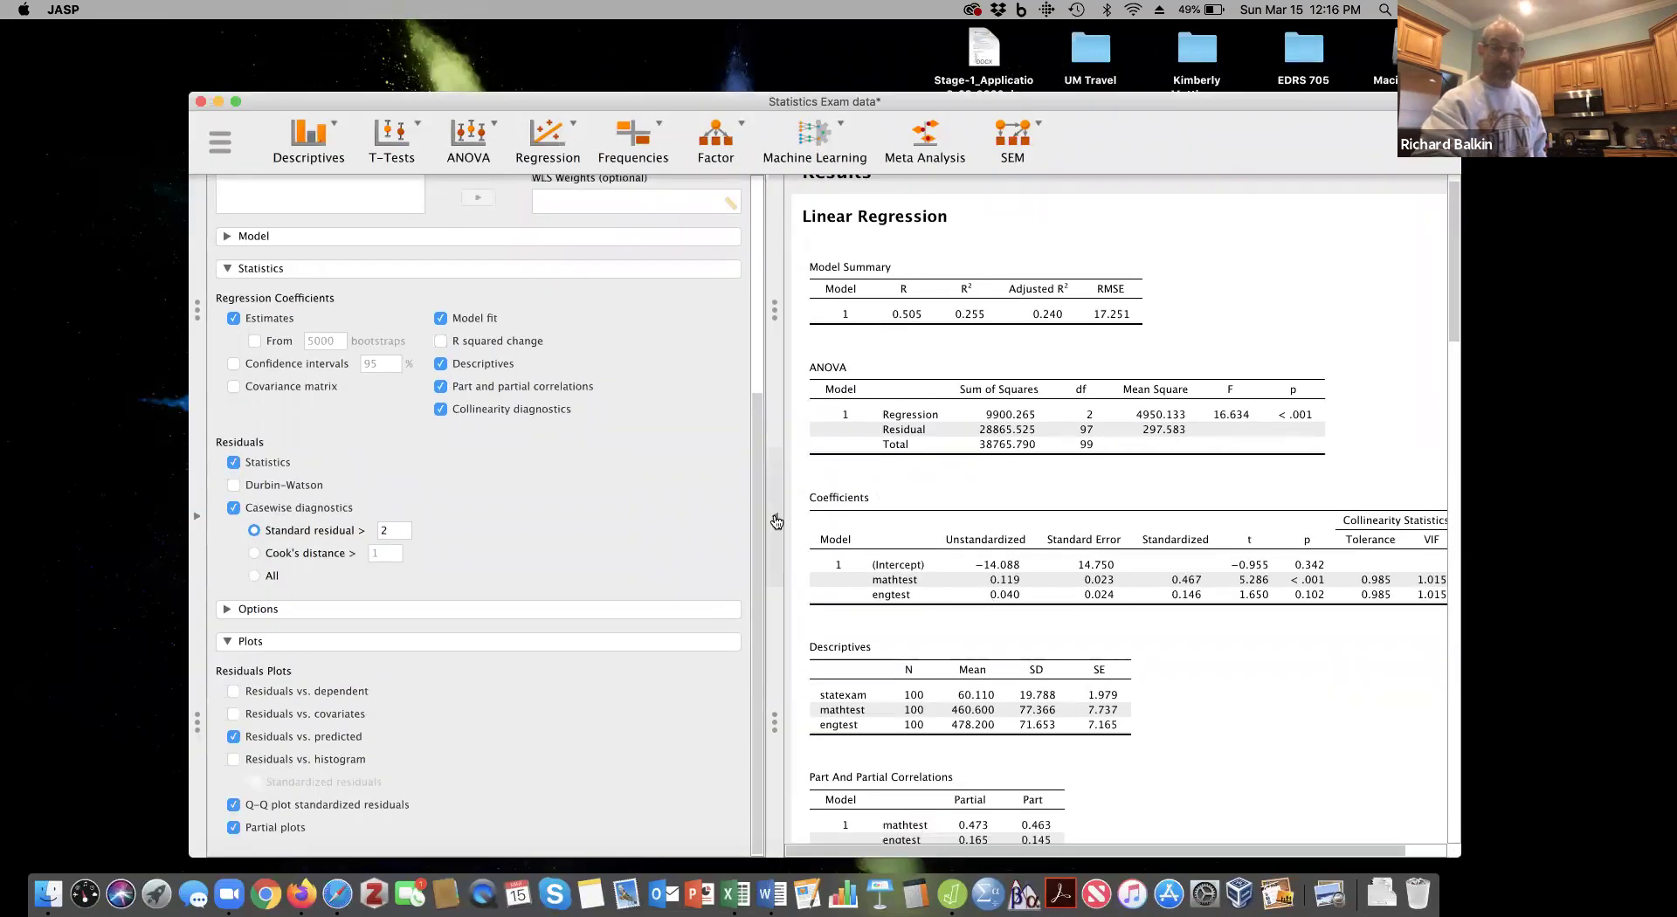
{"action": "left_click", "coordinate": [777, 522]}
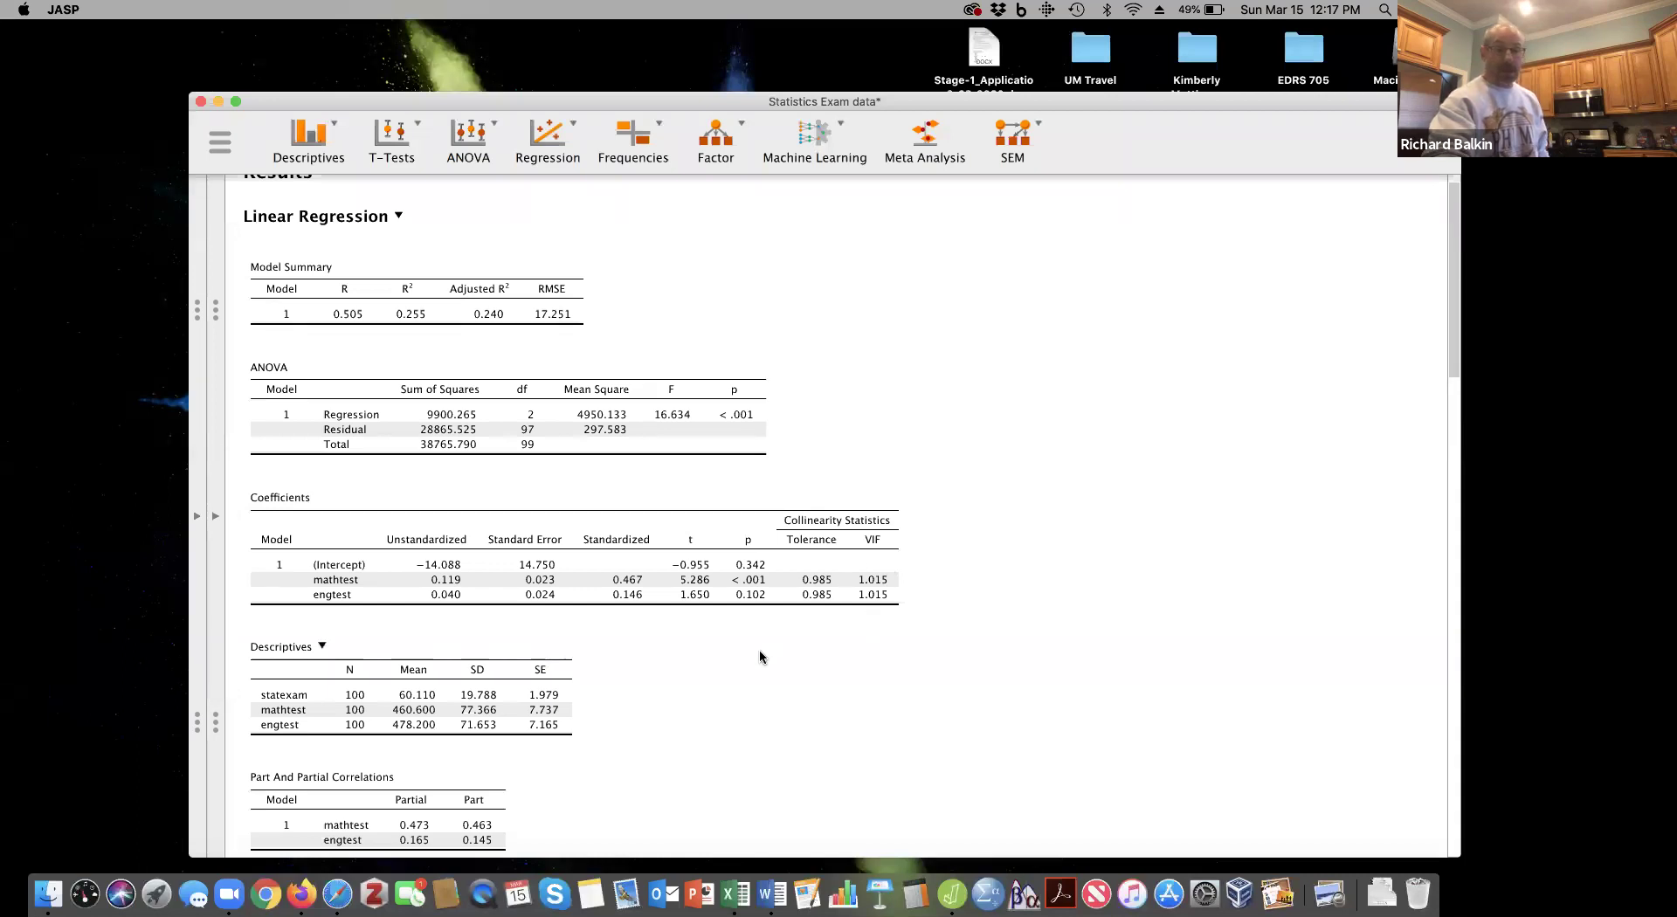
Scroll to the Part And Partial Correlations table showing mathtest 0.463 and engtest 0.145.
{"action": "scroll", "coordinate": [760, 657], "scroll_direction": "down", "scroll_amount": 3}
{"action": "scroll", "coordinate": [760, 657], "scroll_direction": "down", "scroll_amount": 5}
{"action": "scroll", "coordinate": [760, 657], "scroll_direction": "down", "scroll_amount": 2}
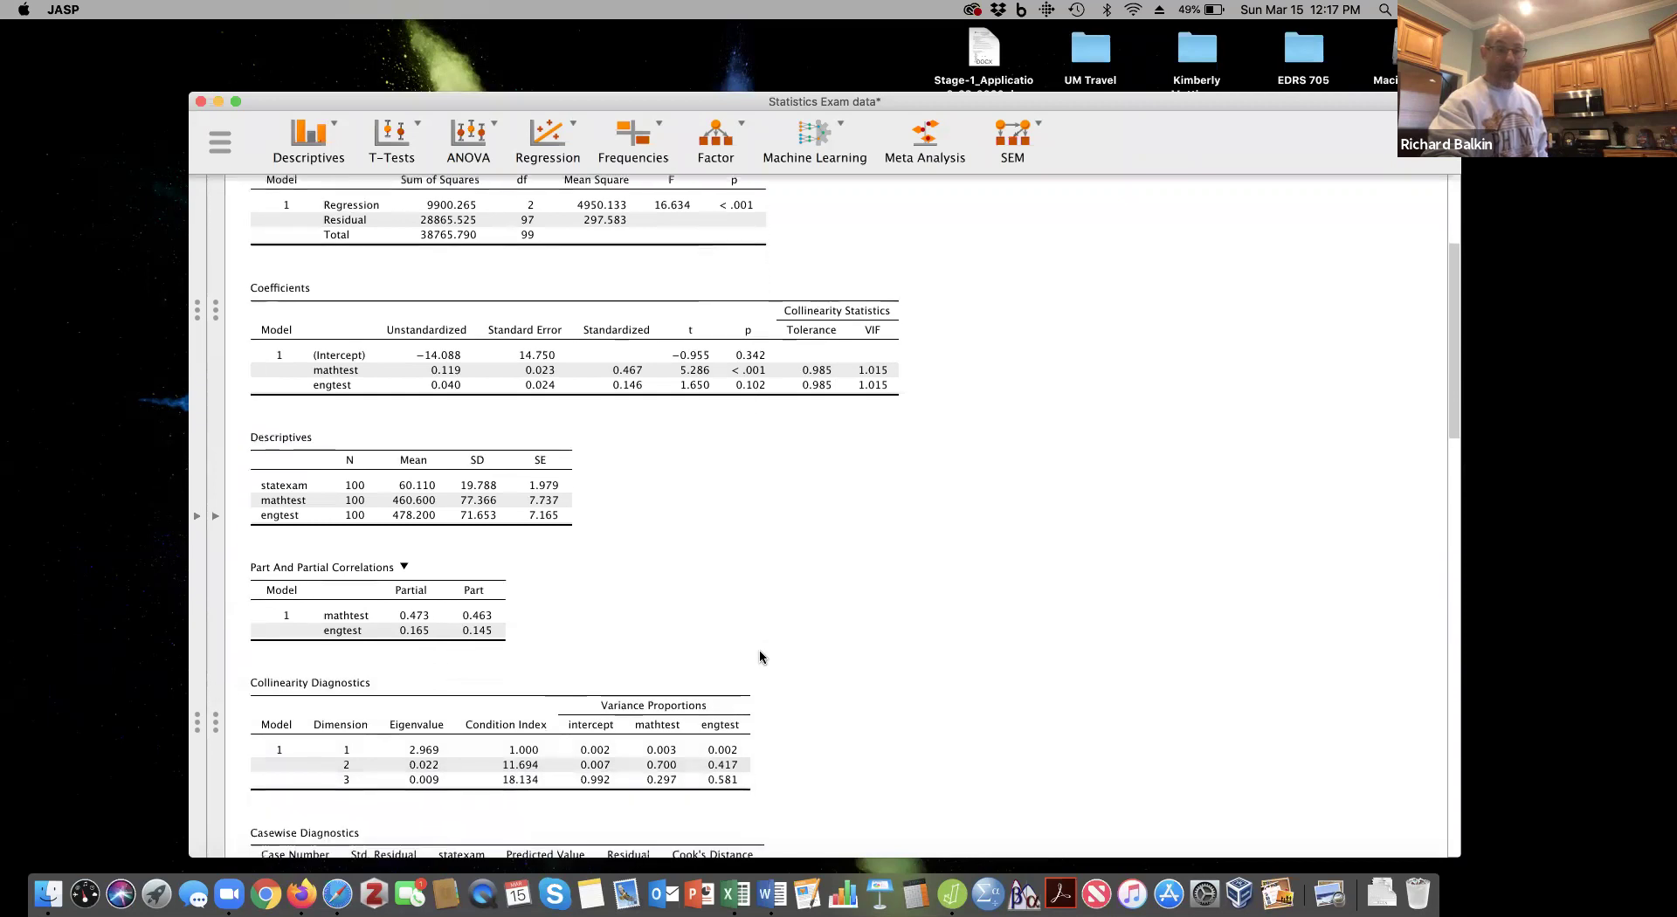
{"action": "scroll", "coordinate": [760, 657], "scroll_direction": "up", "scroll_amount": 1}
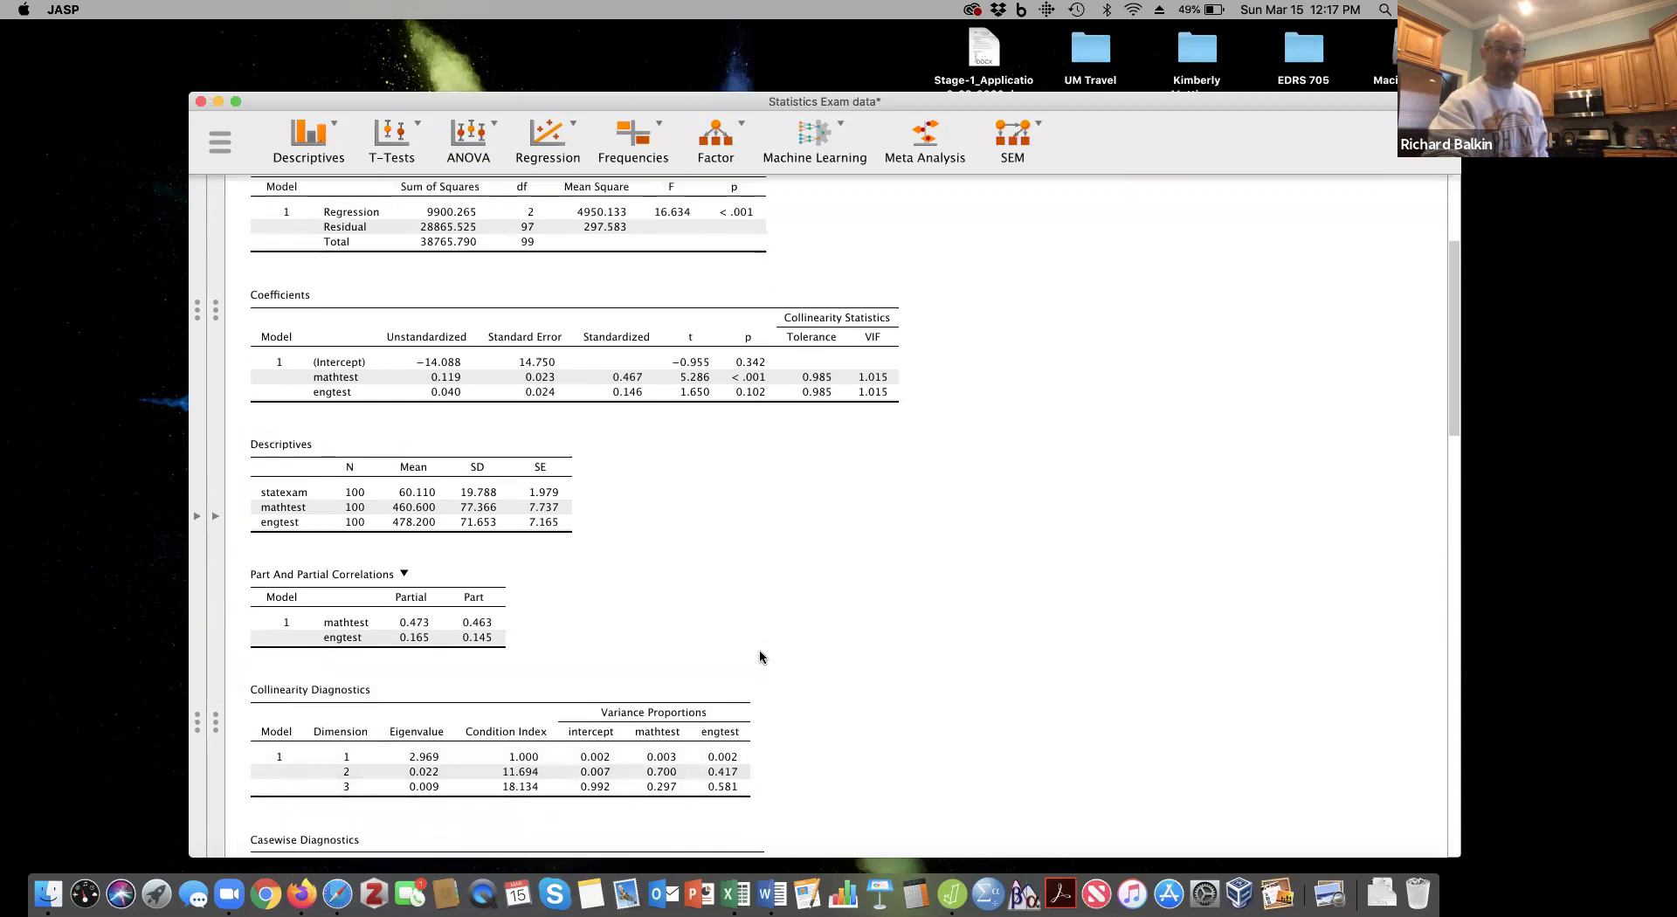
{"action": "scroll", "coordinate": [760, 656], "scroll_direction": "down", "scroll_amount": 1}
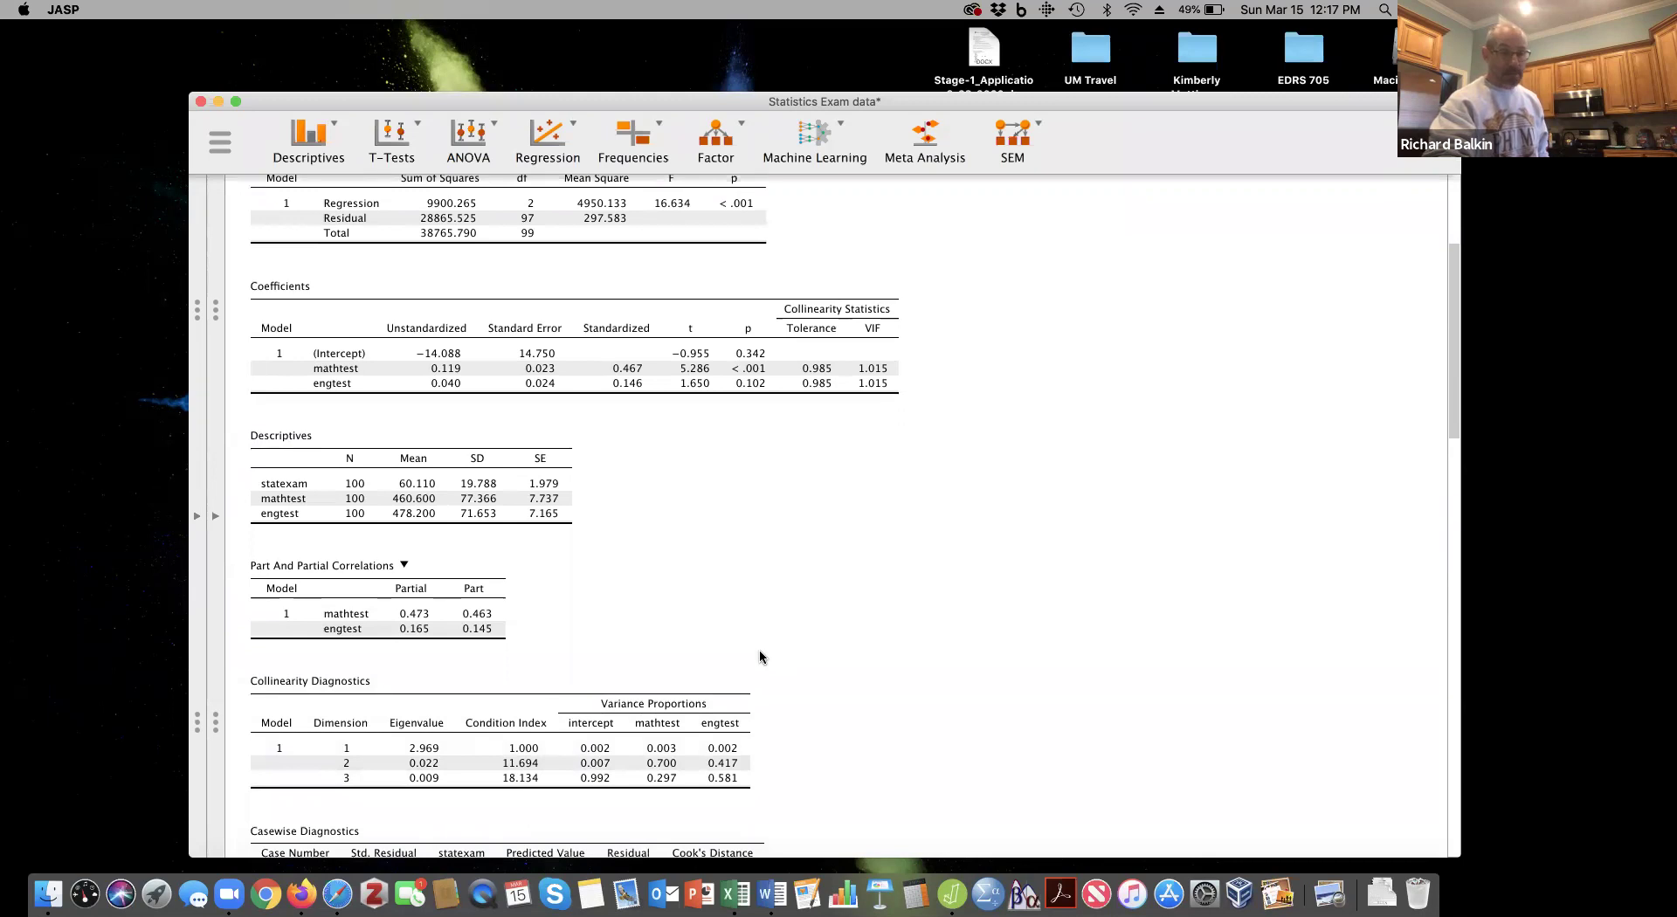
{"action": "scroll", "coordinate": [760, 657], "scroll_direction": "down", "scroll_amount": 1}
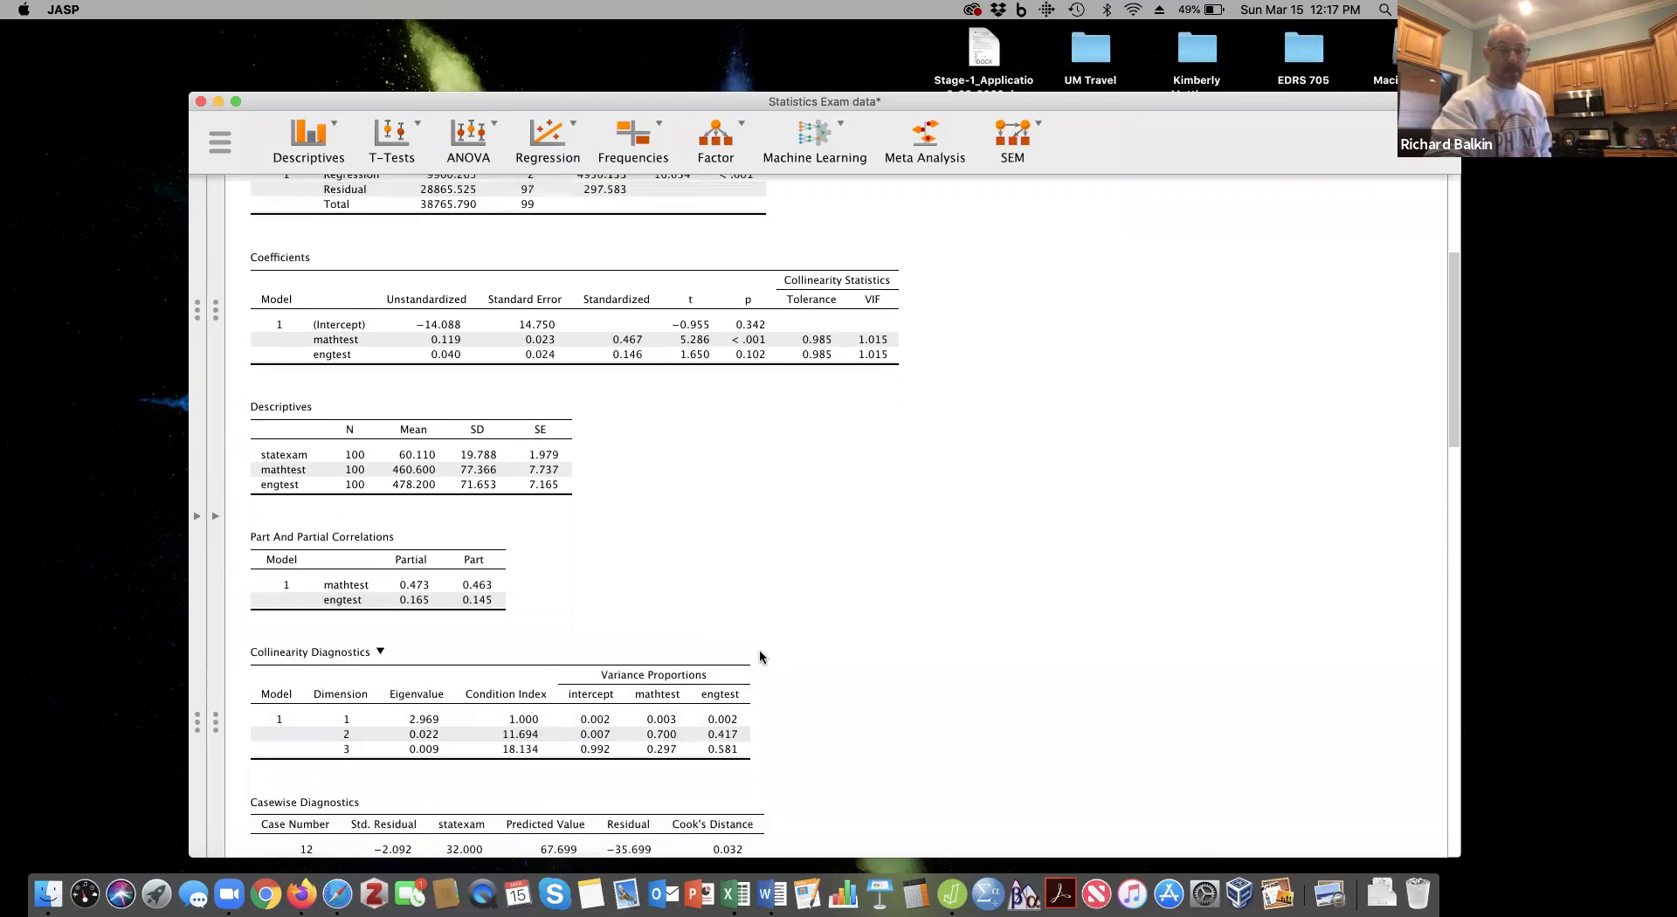
{"action": "scroll", "coordinate": [760, 655], "scroll_direction": "up", "scroll_amount": 3}
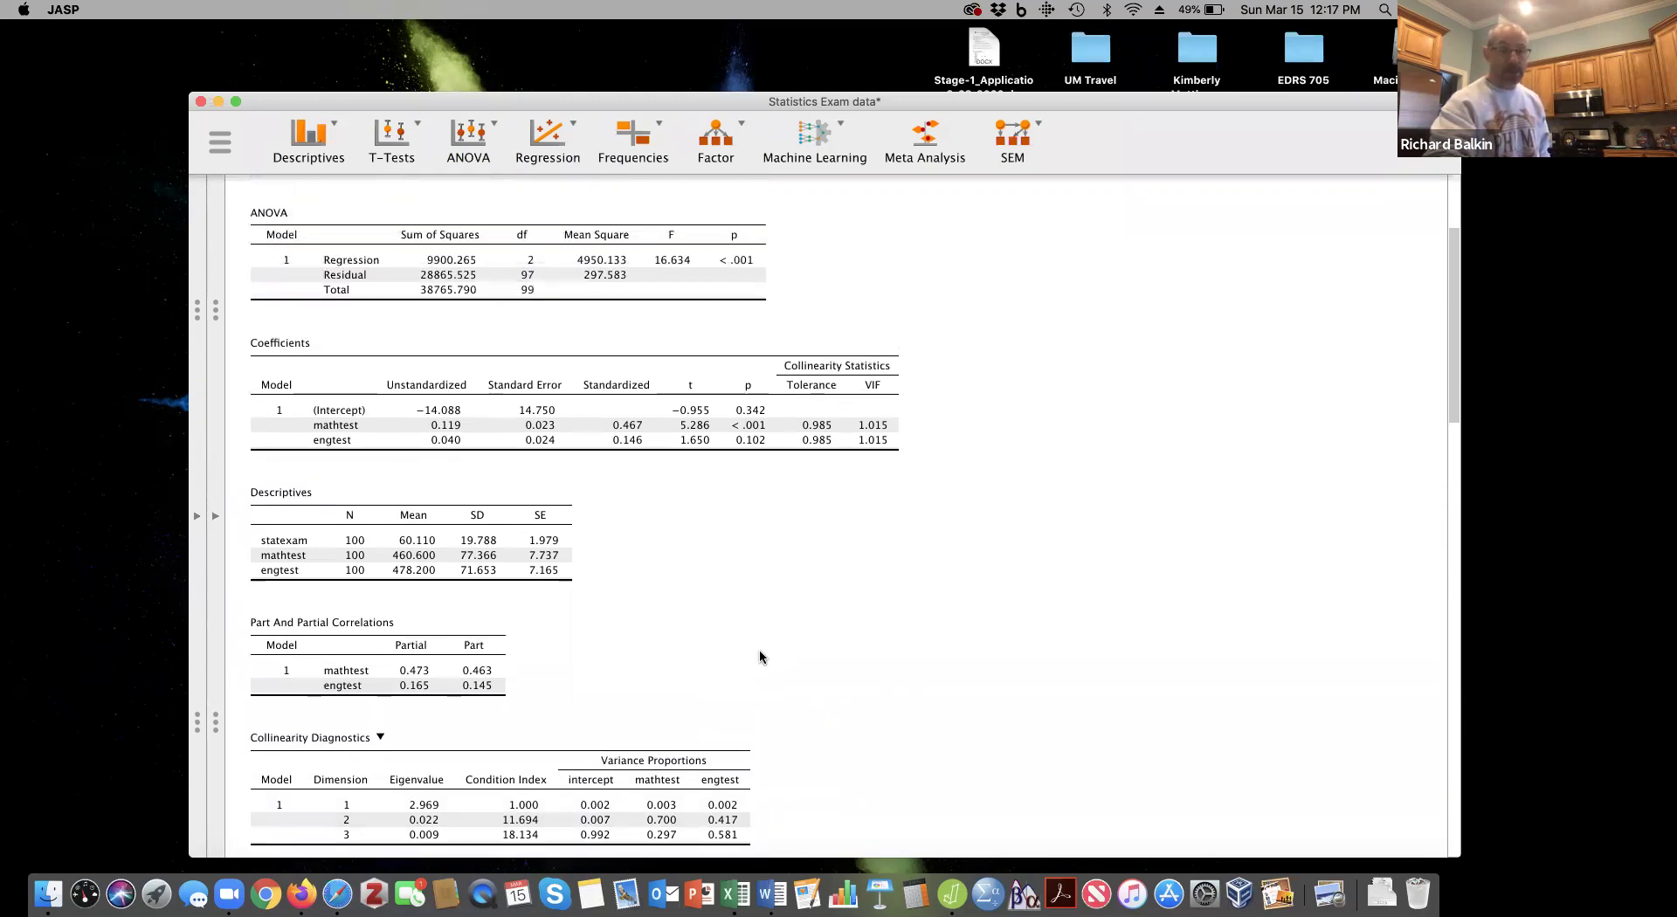
{"action": "scroll", "coordinate": [760, 657], "scroll_direction": "down", "scroll_amount": 2}
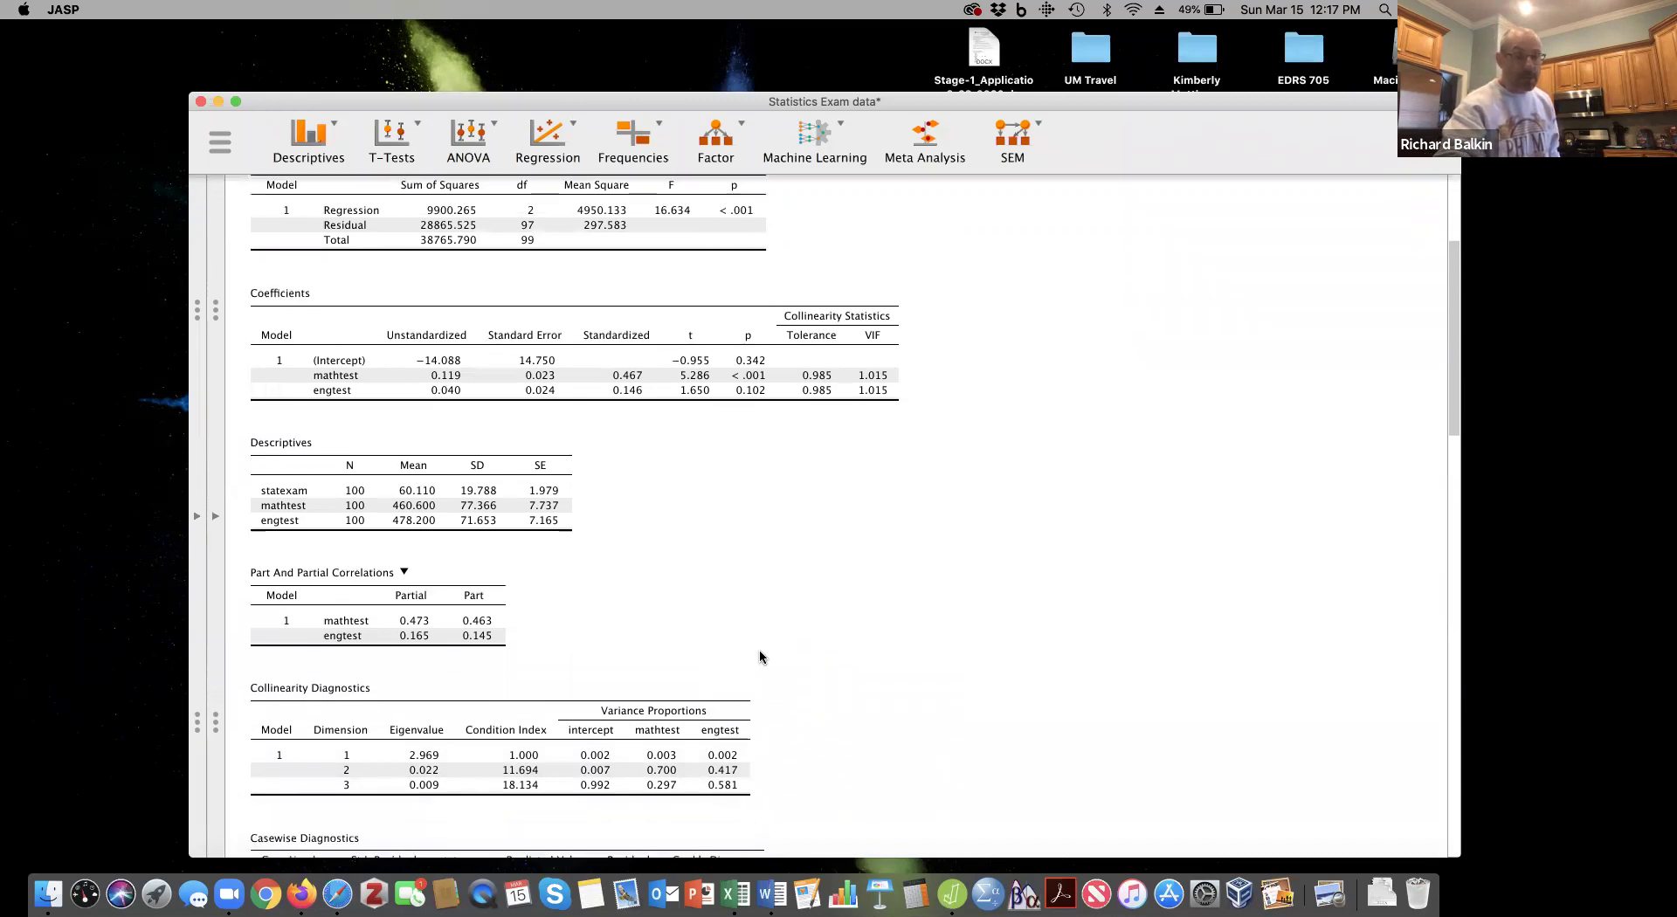
{"action": "scroll", "coordinate": [759, 657], "scroll_direction": "down", "scroll_amount": 2}
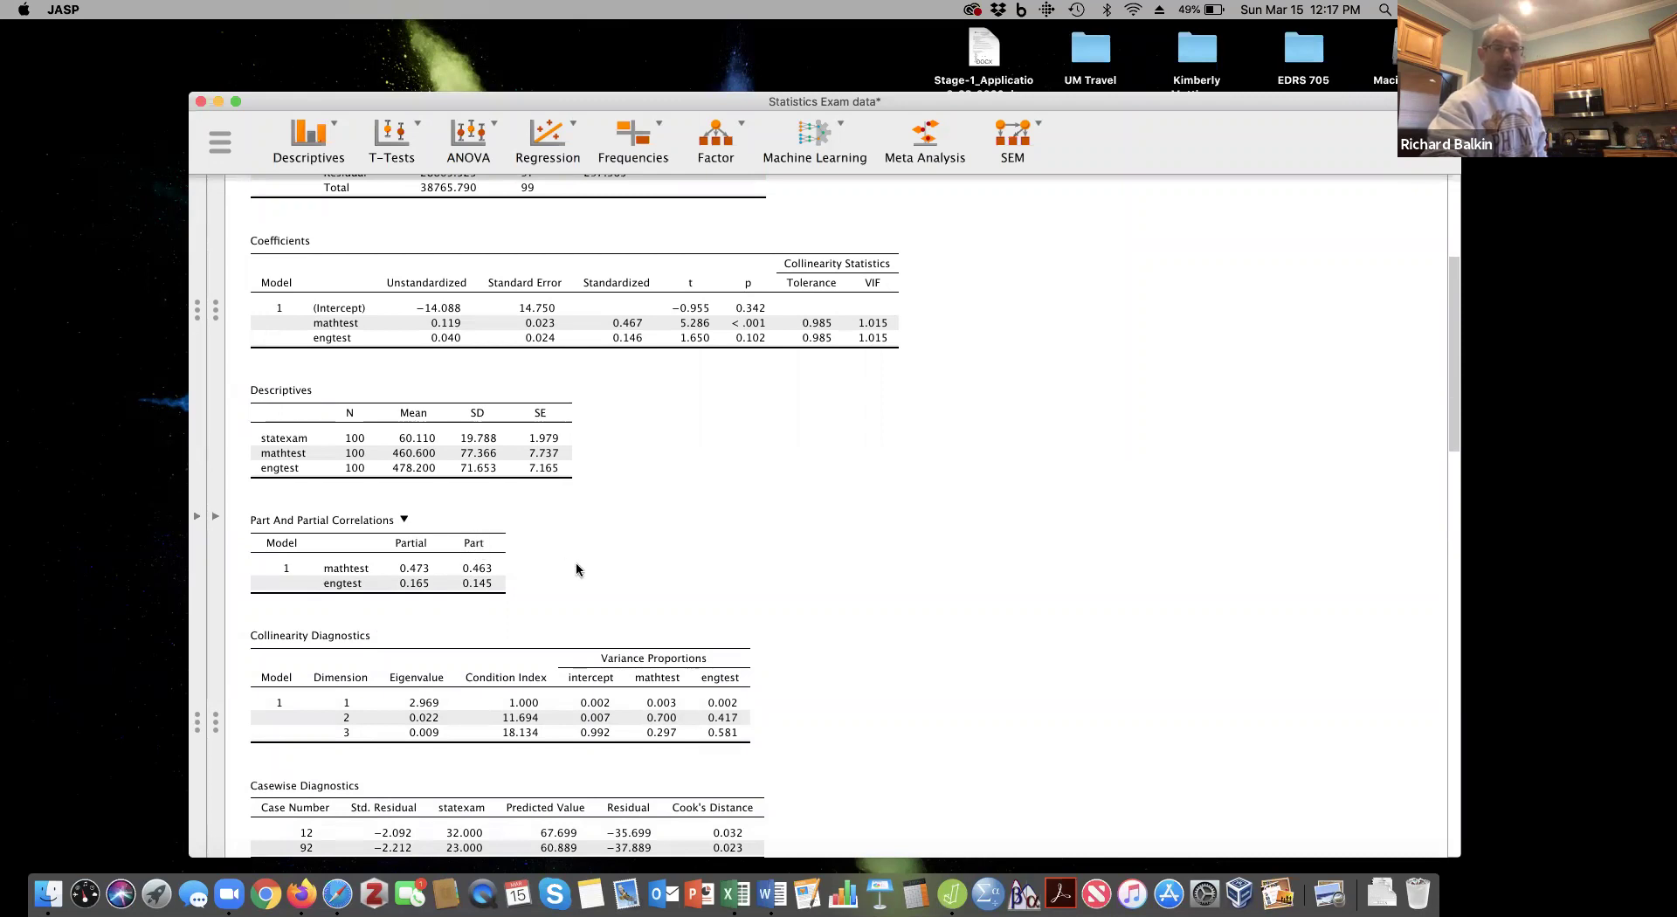
{"action": "scroll", "coordinate": [575, 563], "scroll_direction": "down", "scroll_amount": 3}
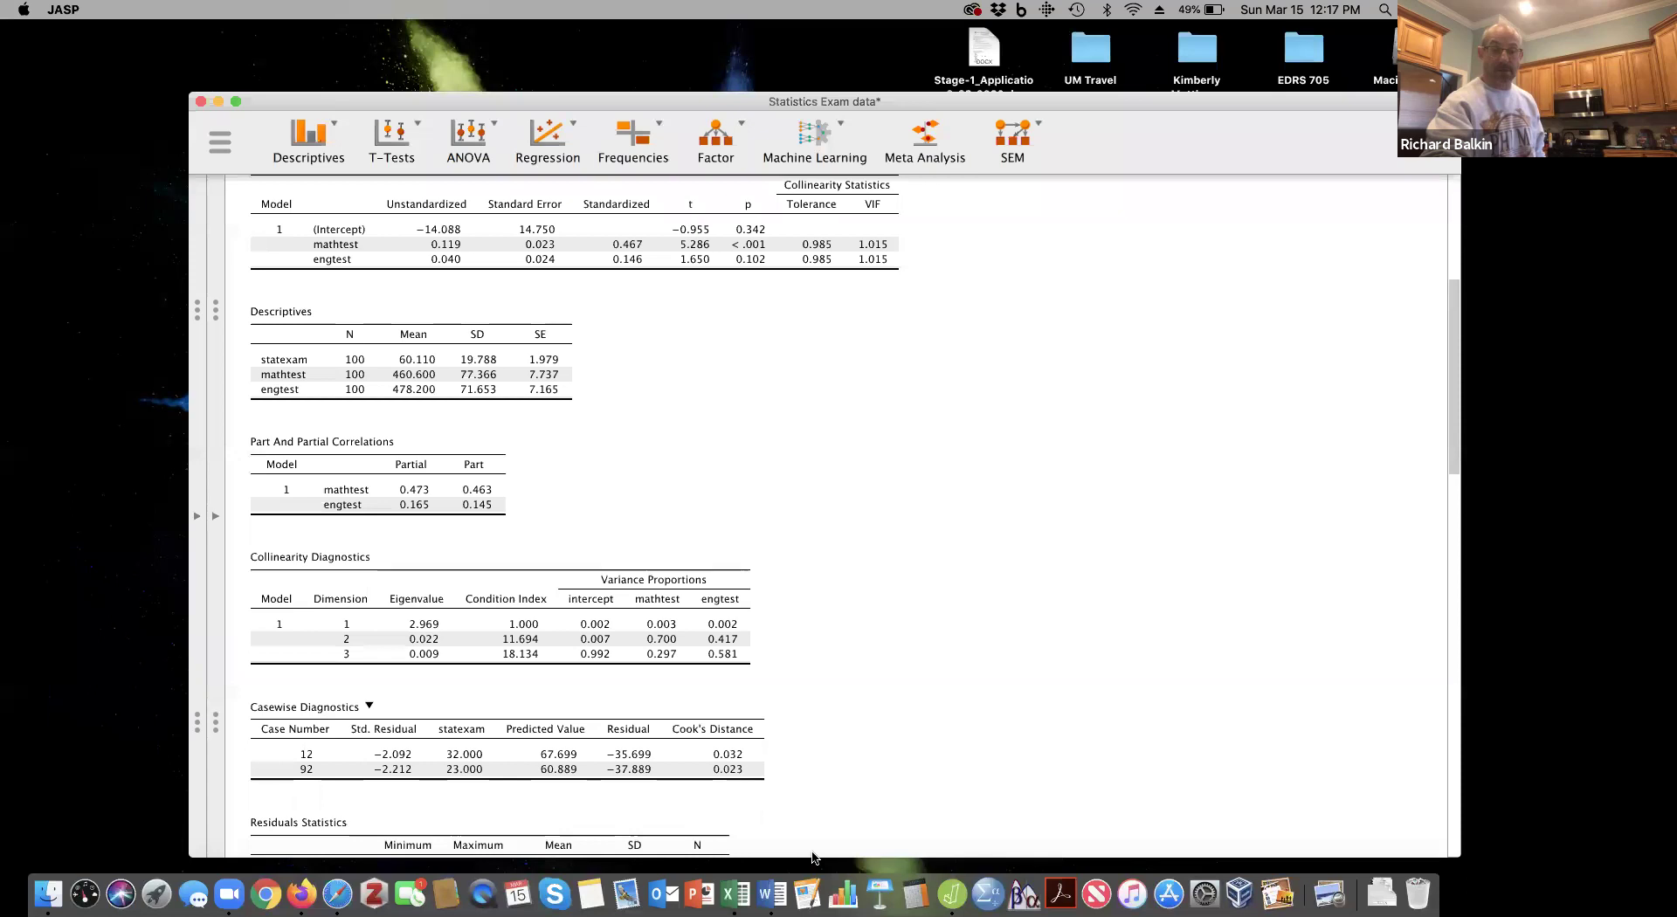
In Calculator, square mathtest's part correlation 0.463 to get 0.214369.
{"action": "left_click", "coordinate": [915, 891]}
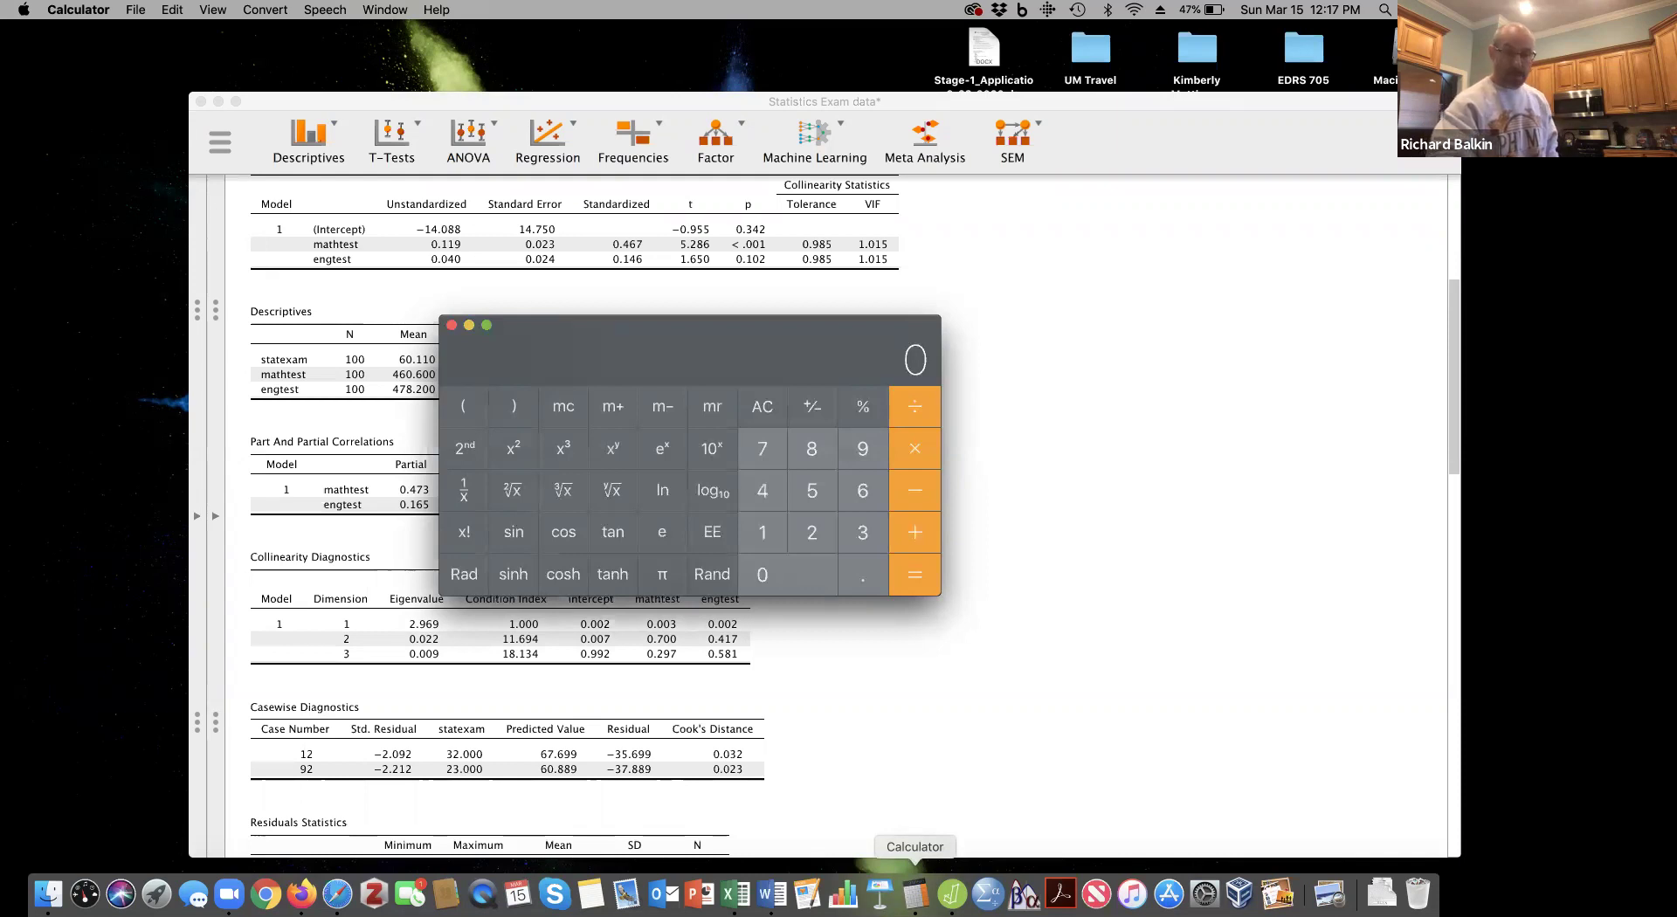
{"action": "left_click_drag", "start_coordinate": [851, 355], "coordinate": [1100, 285]}
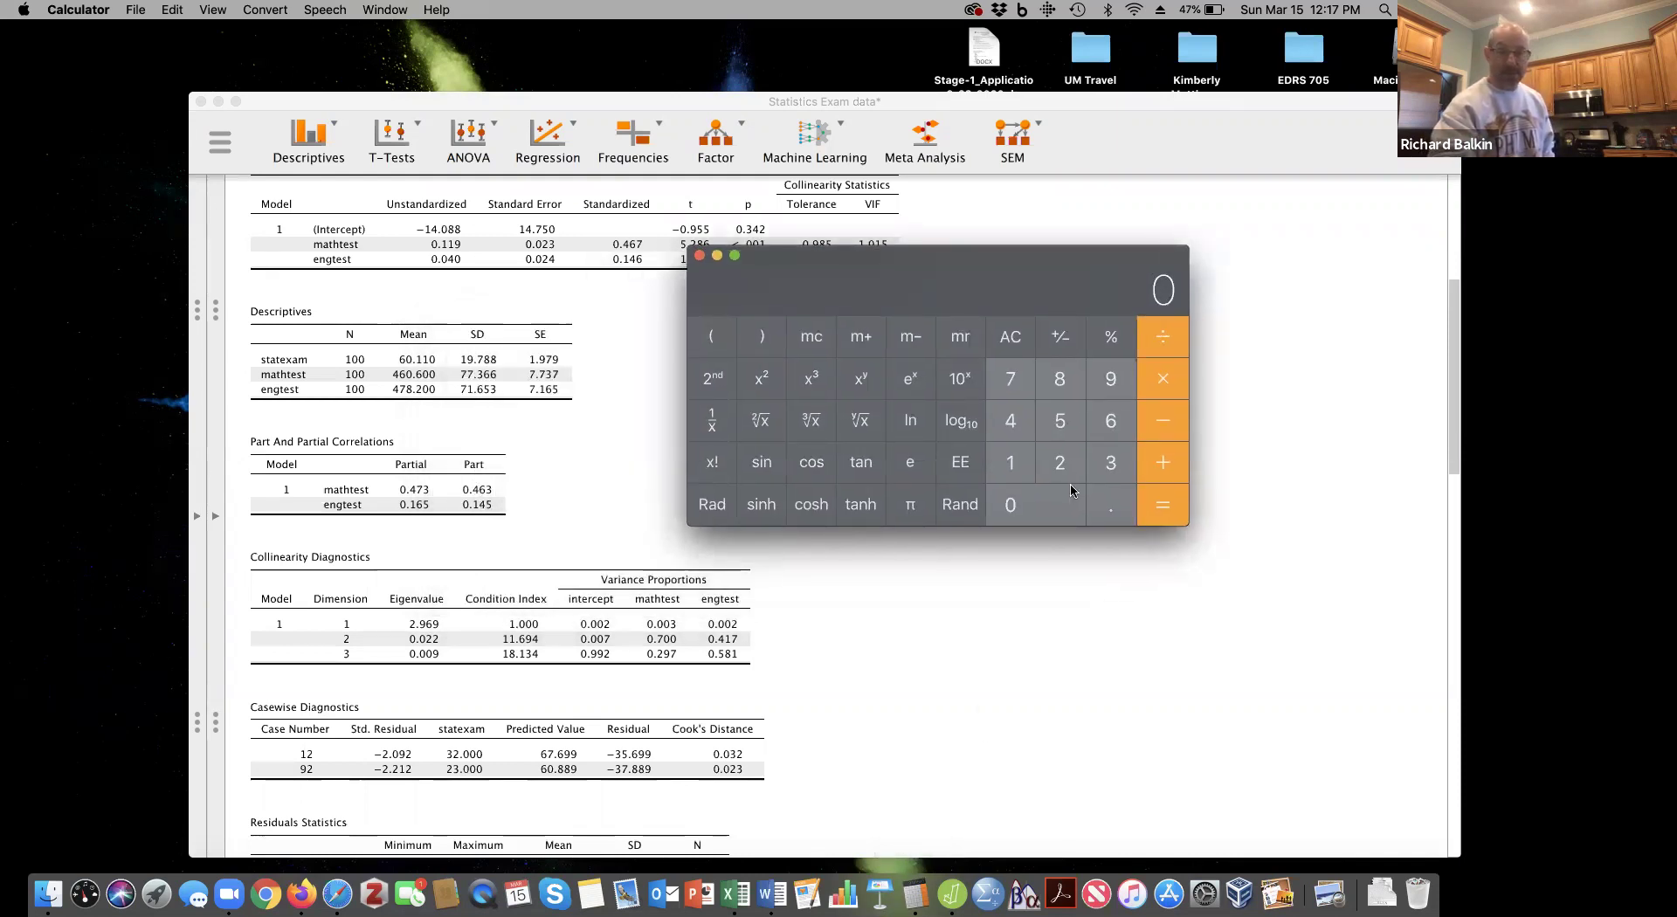
{"action": "left_click", "coordinate": [1111, 507]}
{"action": "left_click", "coordinate": [1013, 421]}
{"action": "left_click", "coordinate": [1117, 421]}
{"action": "left_click", "coordinate": [1111, 462]}
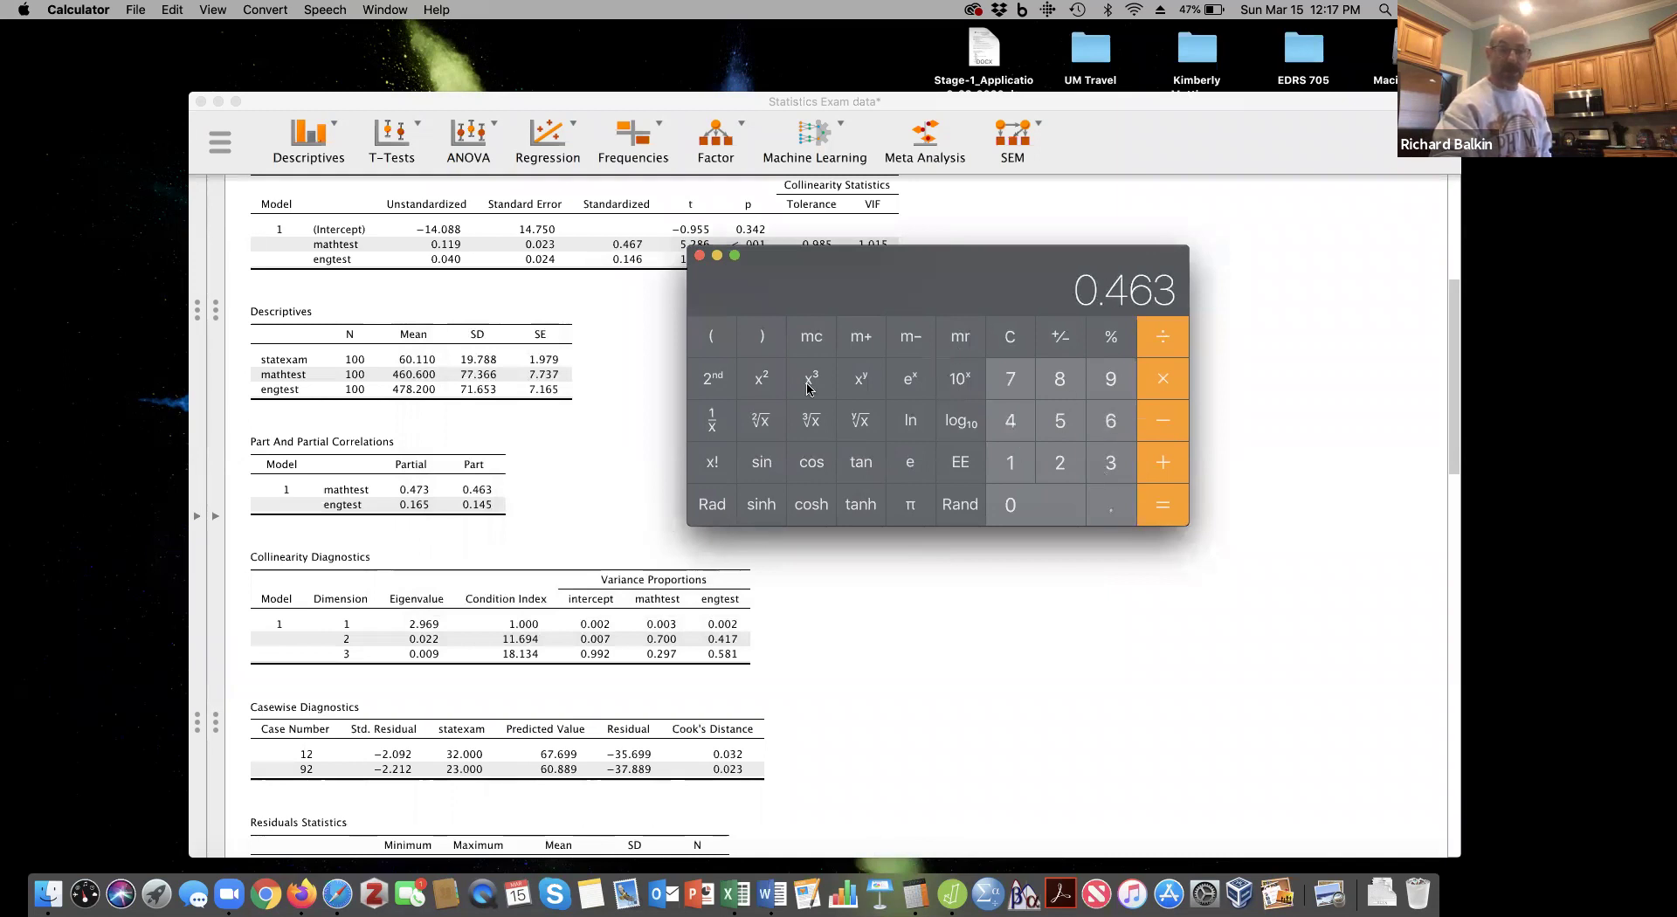
{"action": "left_click", "coordinate": [763, 381]}
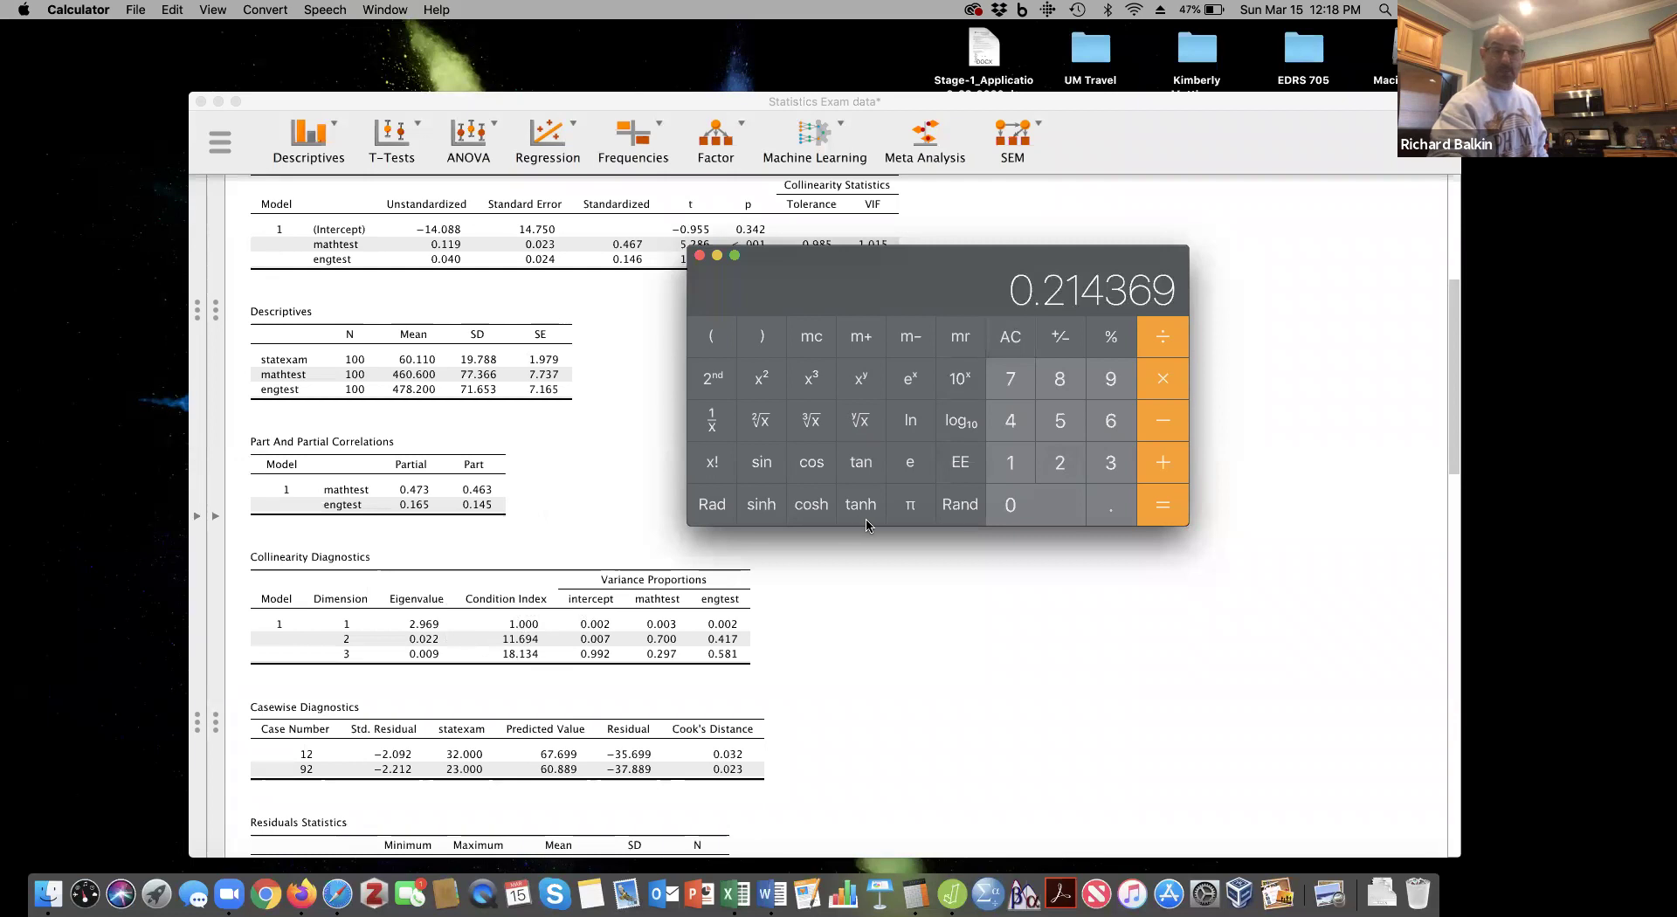
Square engtest's part correlation 0.145 to get 0.021025.
{"action": "left_click", "coordinate": [1106, 515]}
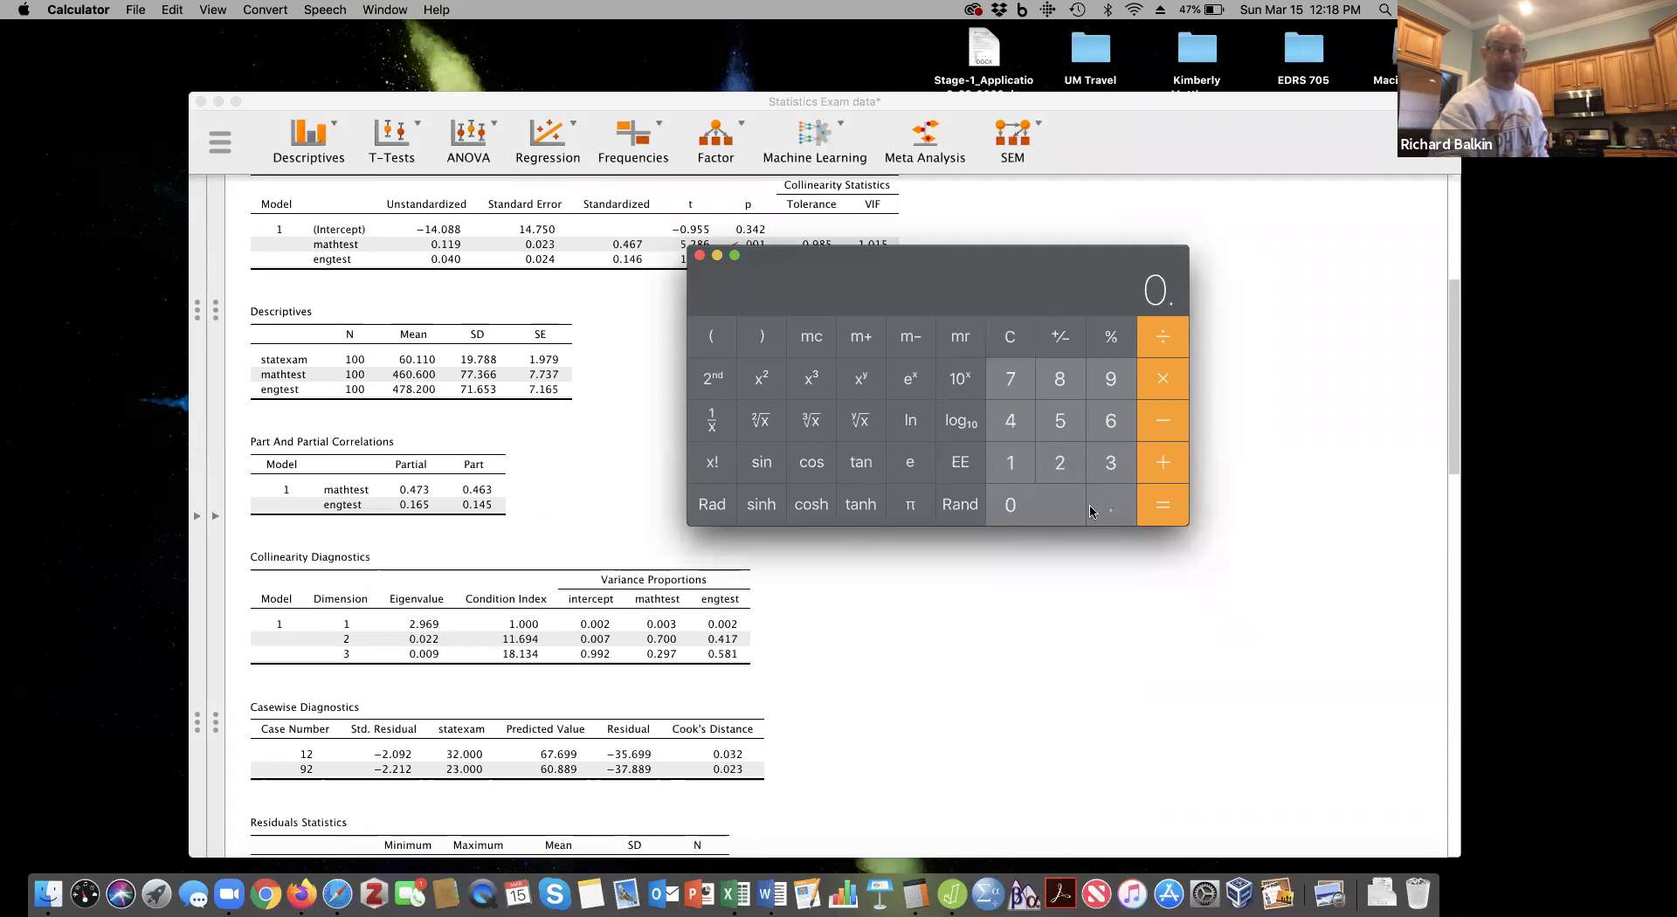
{"action": "left_click", "coordinate": [998, 463]}
{"action": "left_click", "coordinate": [1016, 418]}
{"action": "left_click", "coordinate": [1063, 419]}
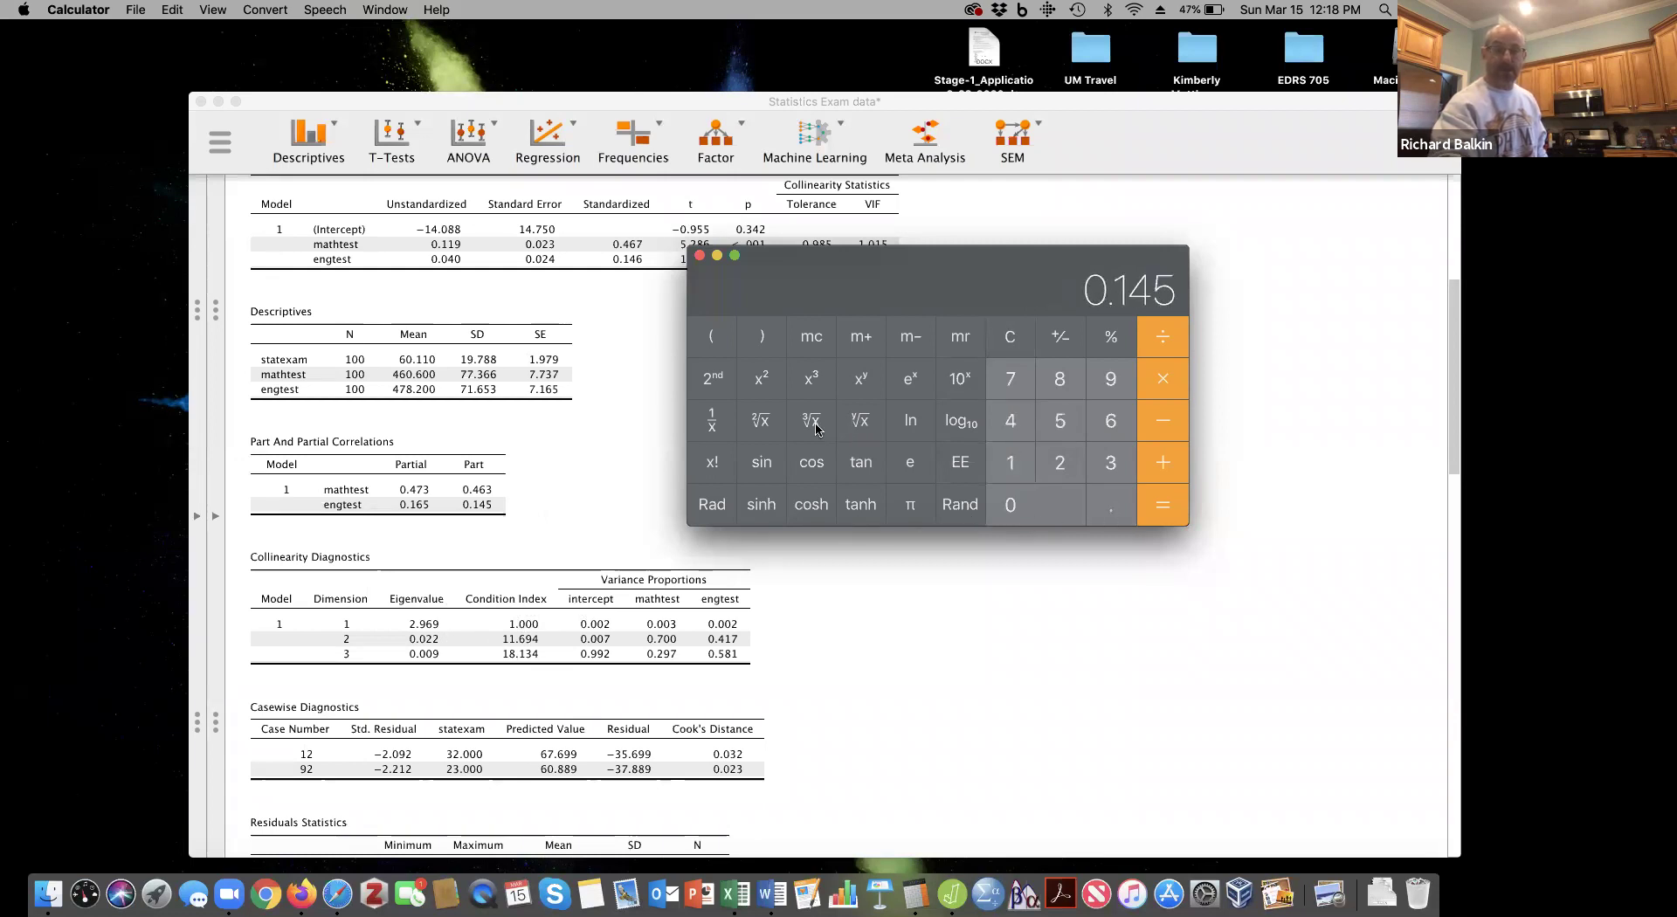
{"action": "left_click", "coordinate": [762, 384]}
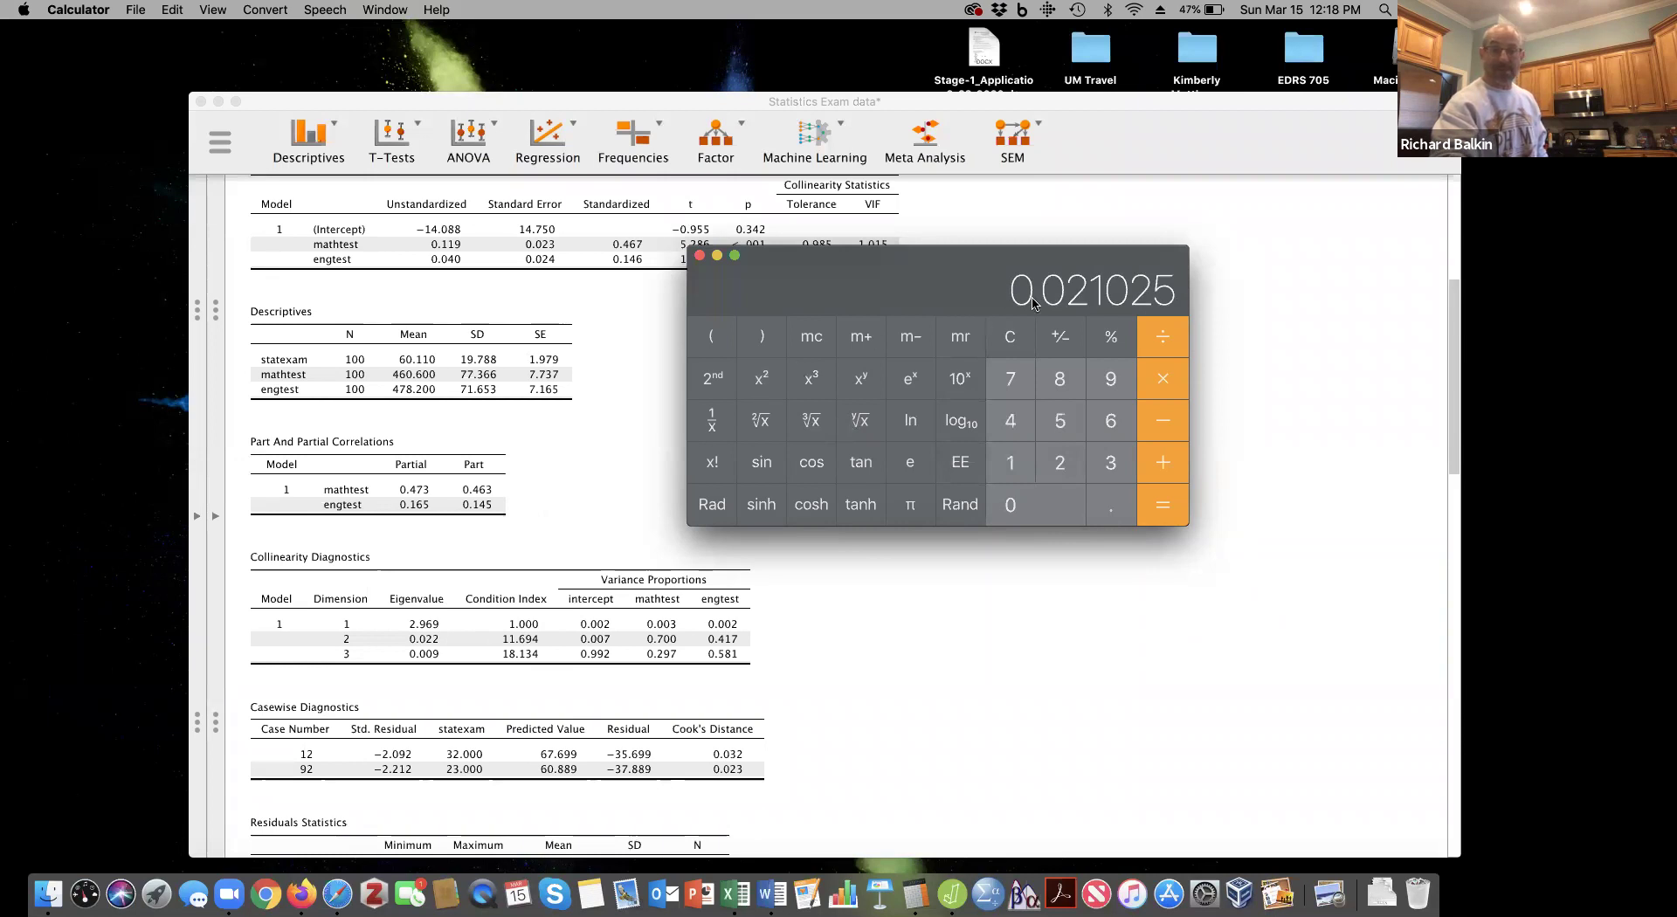